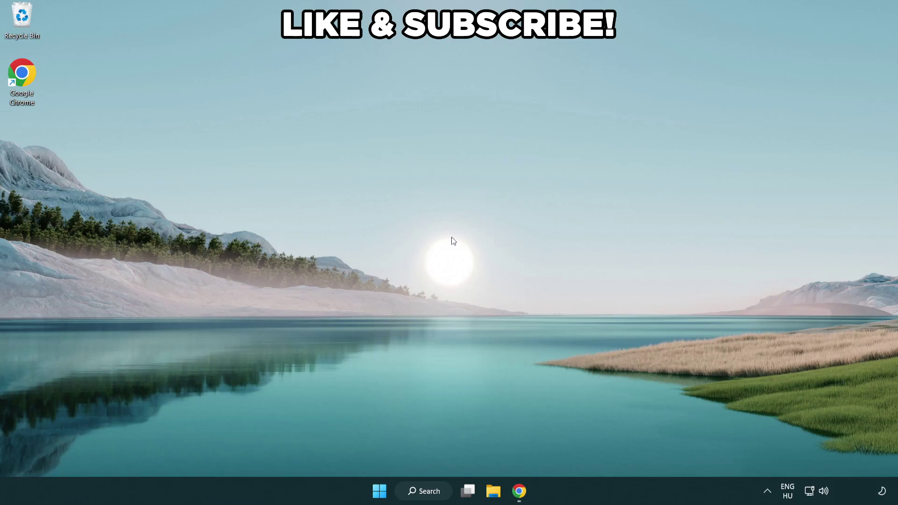
Switch the active power plan from Balanced to High performance in Power Options.
left_click(436, 490)
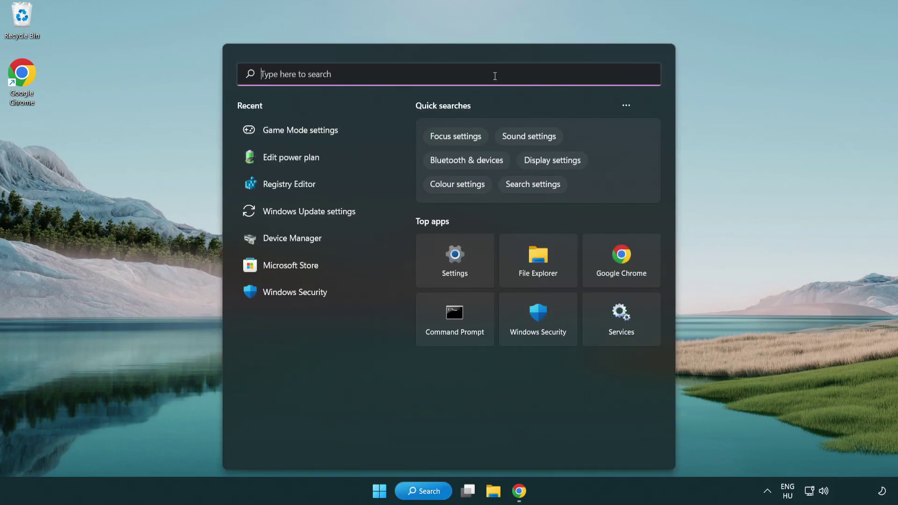
type("edit power ")
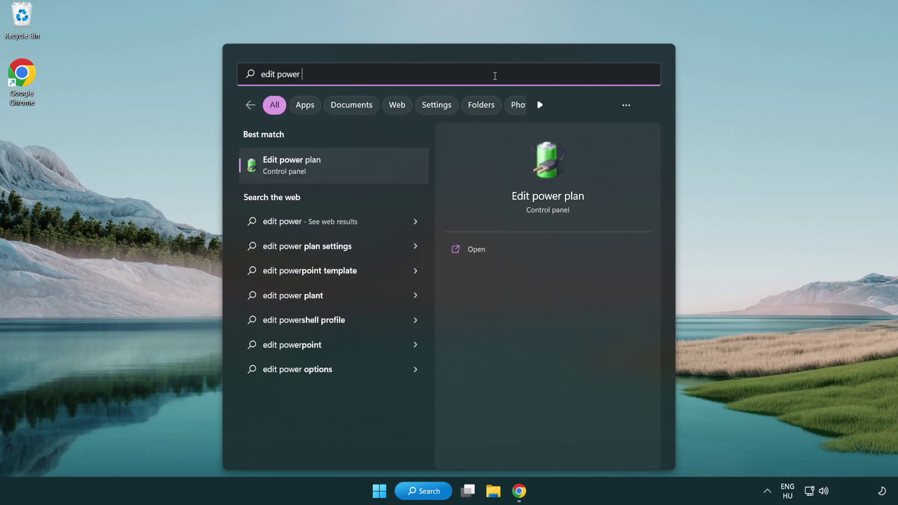
type("plan")
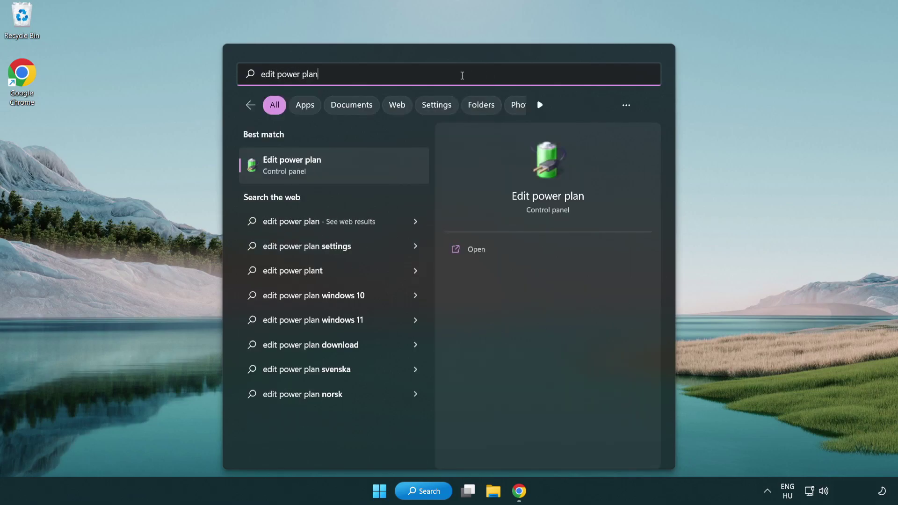
left_click(339, 170)
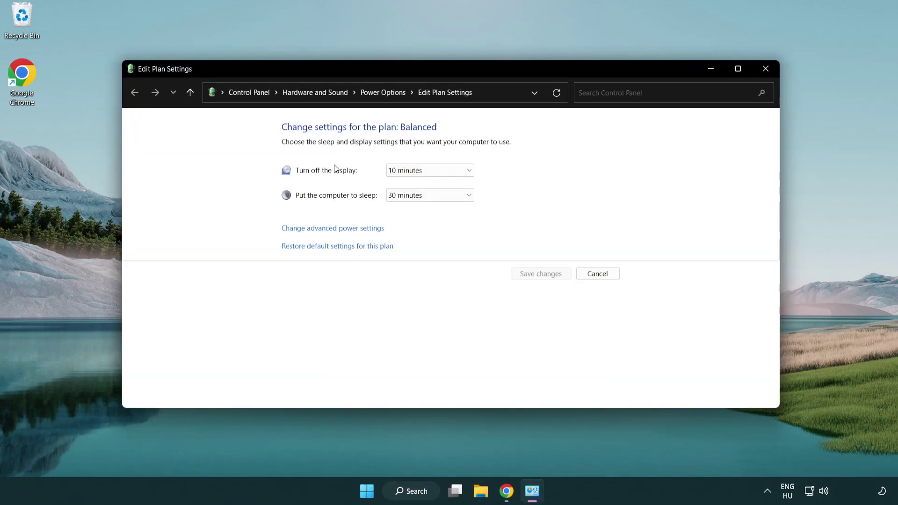
left_click(391, 99)
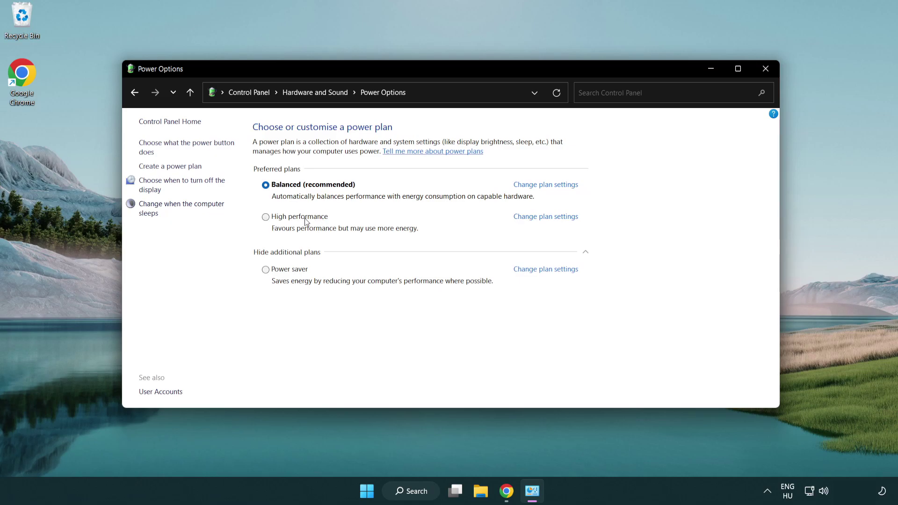
left_click(266, 217)
Close Power Options and open Device Manager, moved toward the screen centre.
left_click(765, 70)
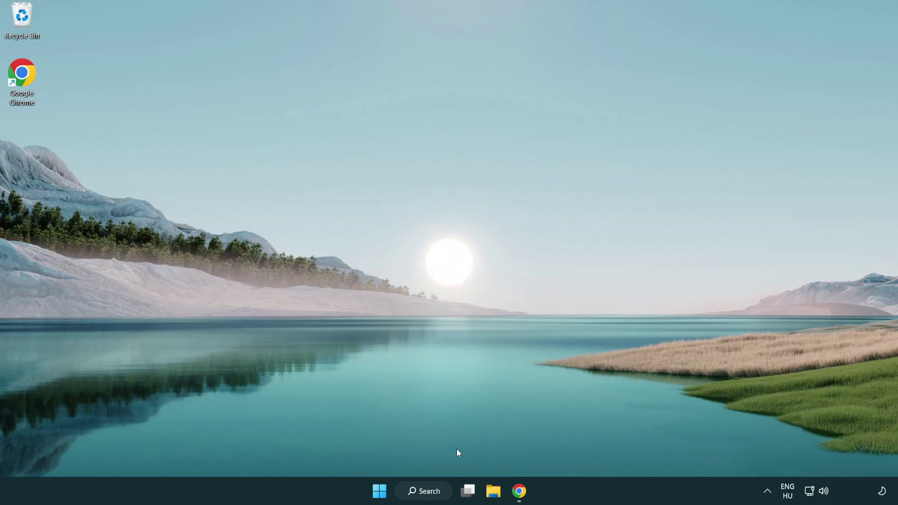
left_click(435, 491)
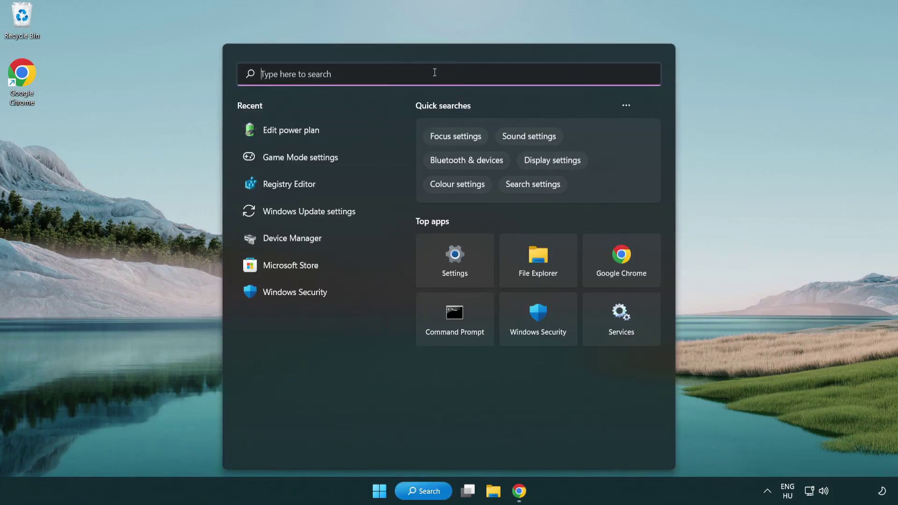
type("device manager")
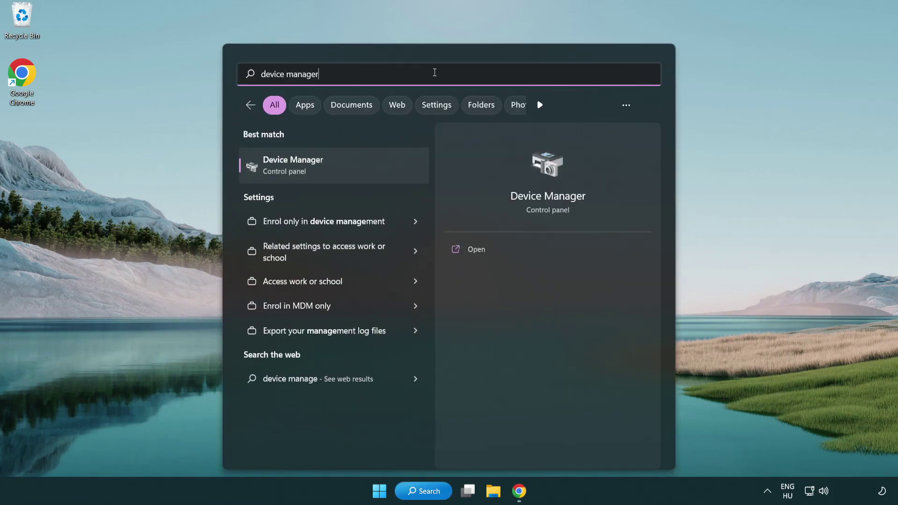
left_click(343, 168)
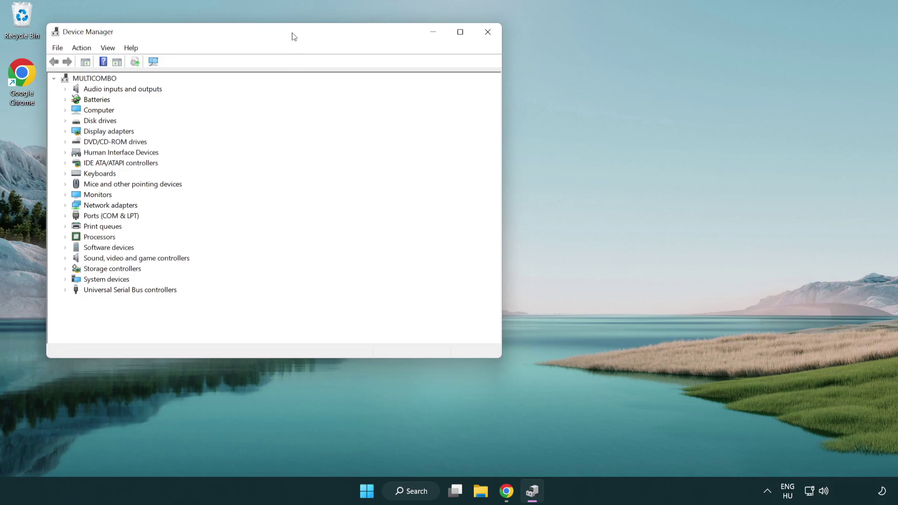
left_click_drag(294, 36, 461, 84)
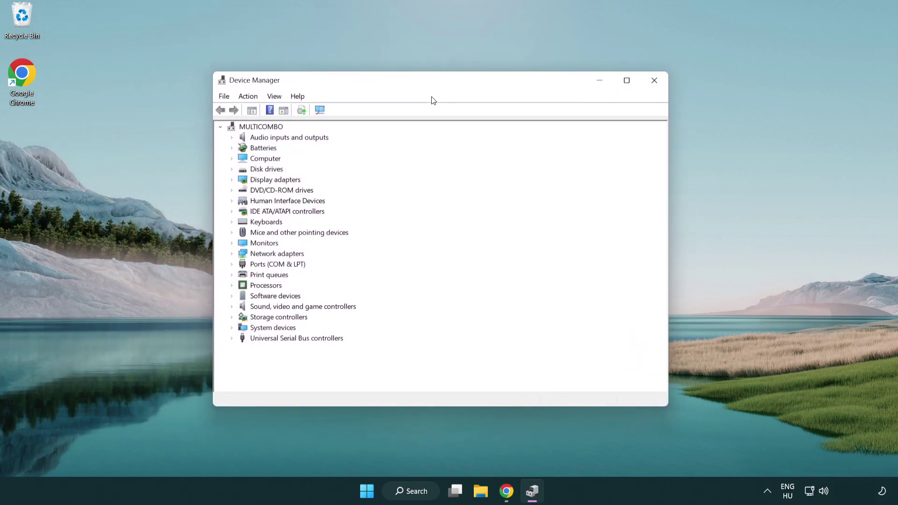
Expand Display adapters and select the VMware SVGA 3D adapter.
left_click(241, 178)
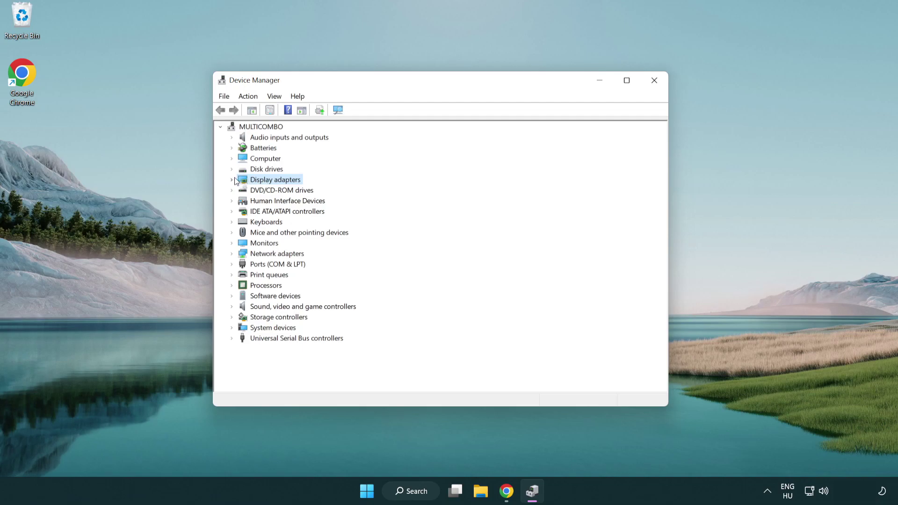
left_click(233, 179)
left_click(242, 192)
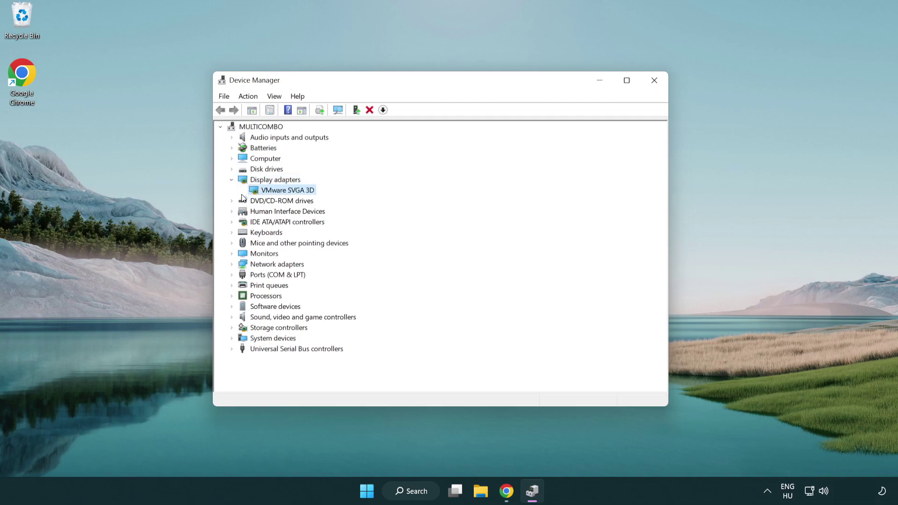
Search automatically for a newer VMware SVGA 3D driver, confirm the best is installed, and close Device Manager.
right_click(282, 192)
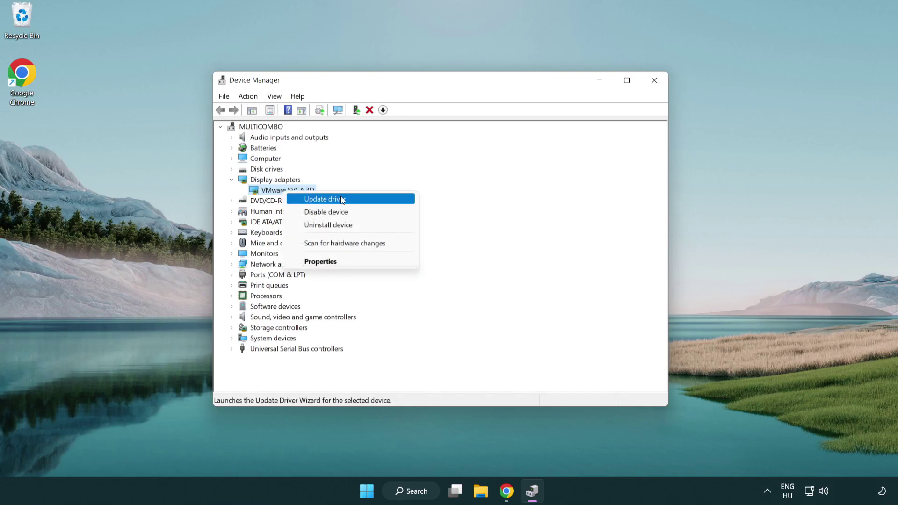
left_click(358, 199)
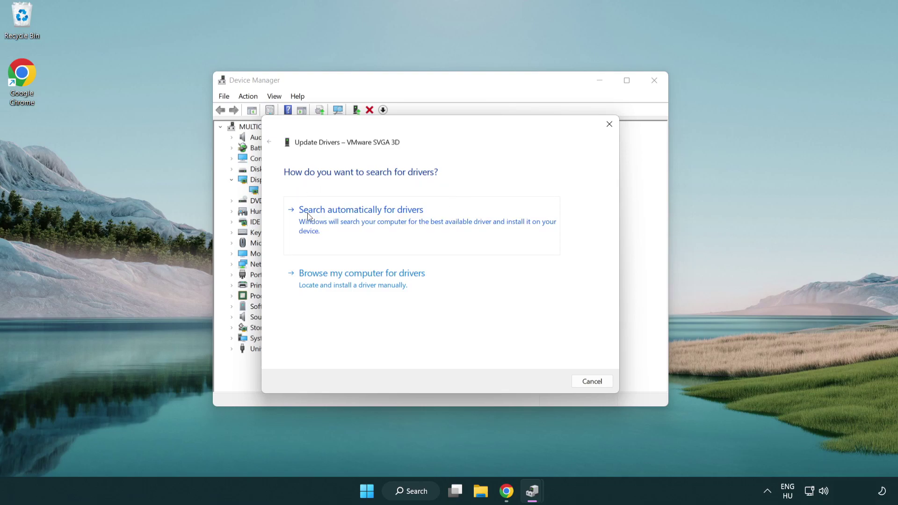
left_click(368, 220)
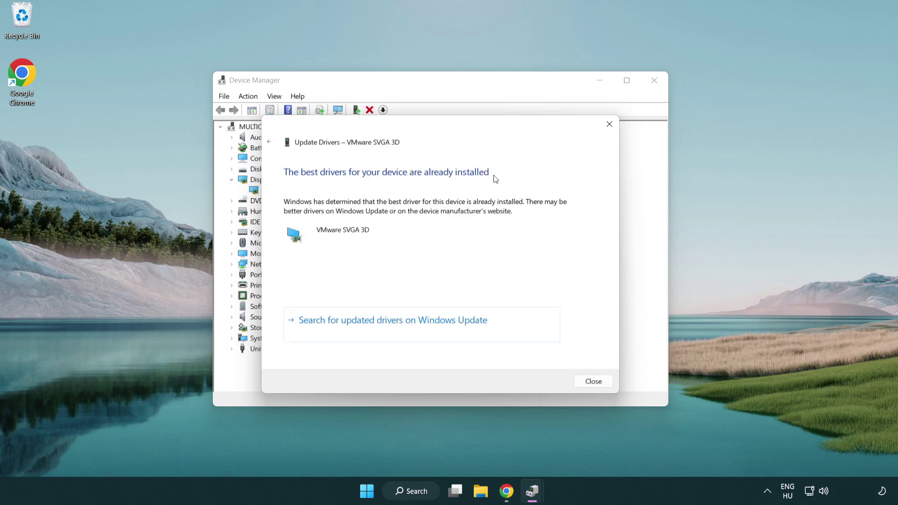
left_click(589, 382)
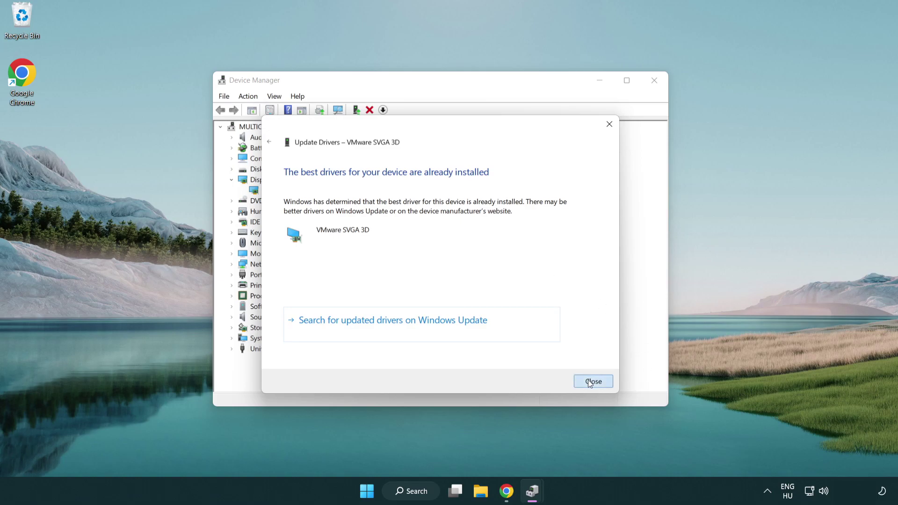
left_click(653, 81)
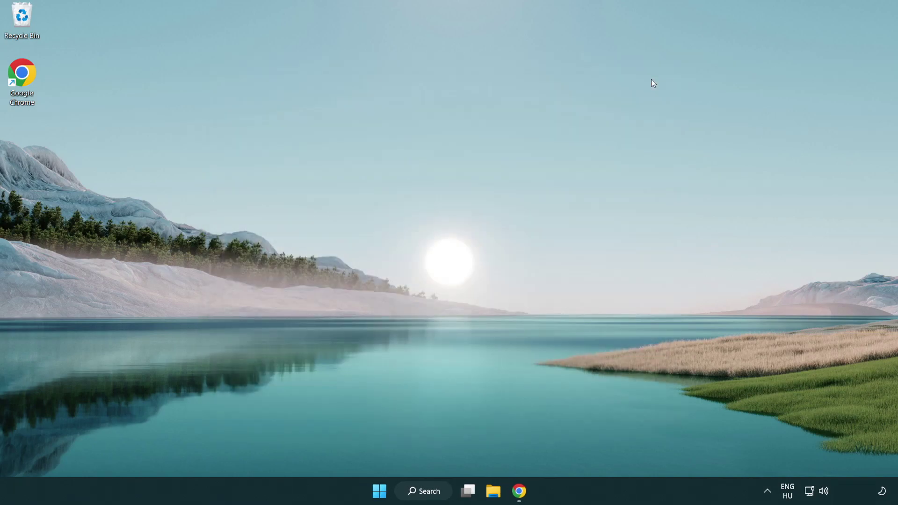
Open the Gaming › Game Mode settings page via a 'game mode' search, showing Game Mode On.
left_click(429, 496)
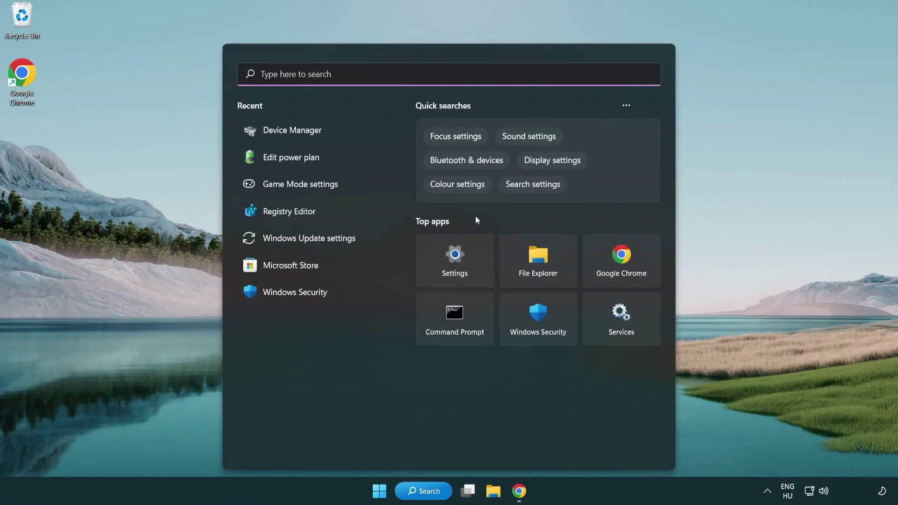
type("gam")
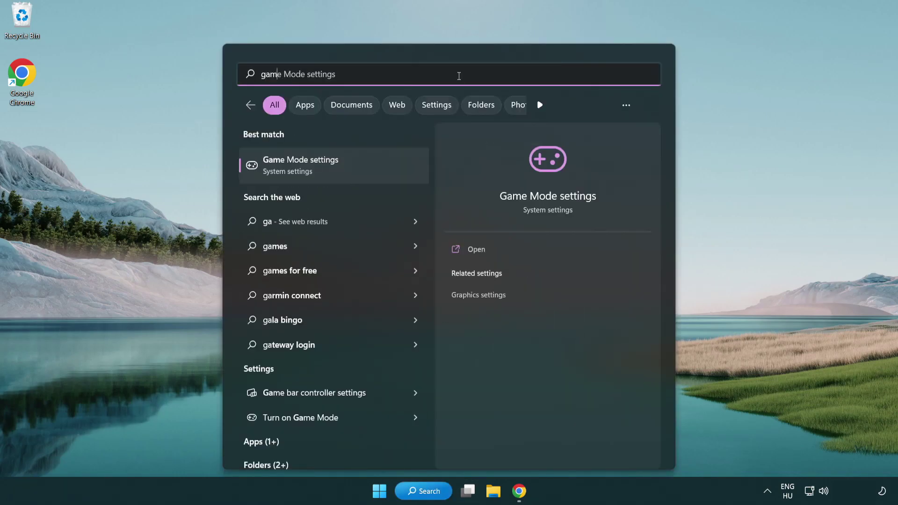
type("e mode")
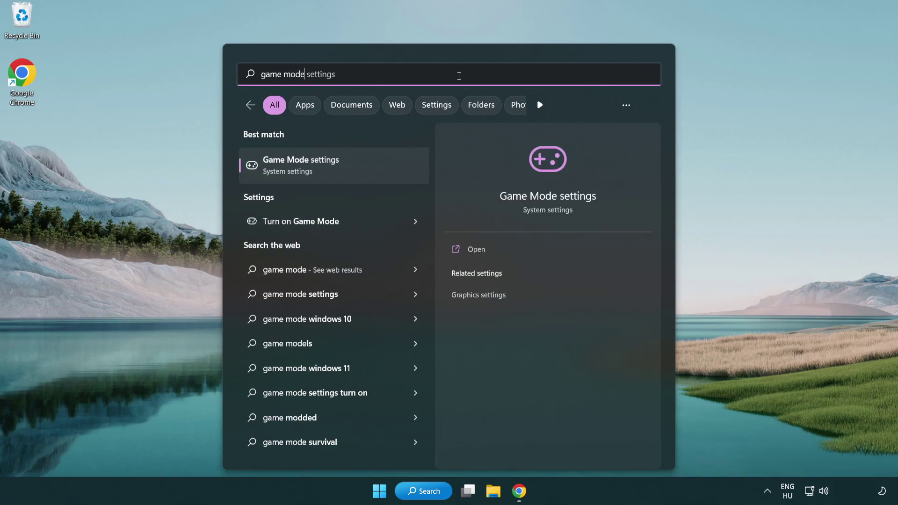
left_click(337, 169)
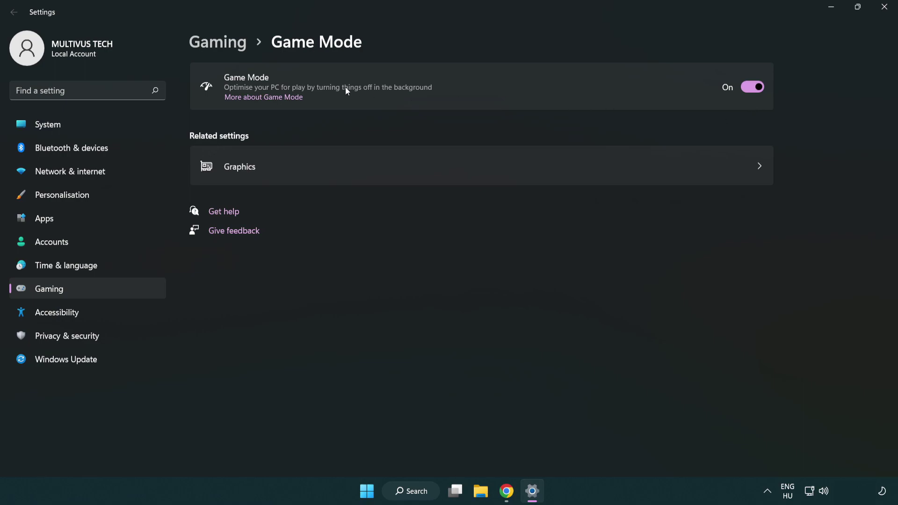
Check Gaming › Xbox Game Bar, where the controller-button option is Off, then close Settings.
left_click(233, 51)
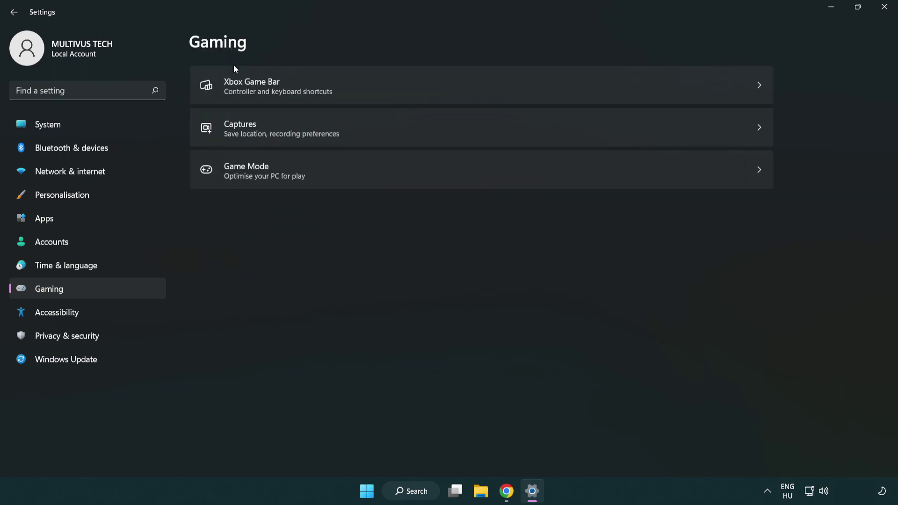
left_click(397, 88)
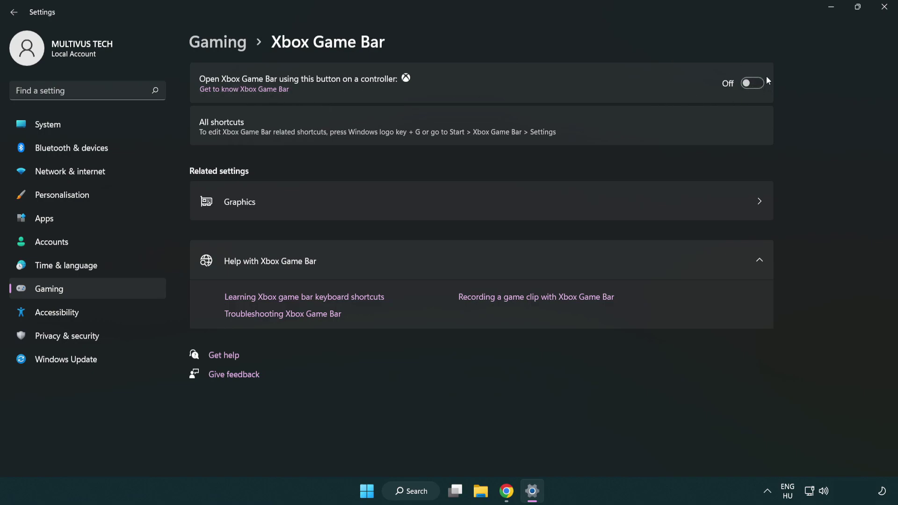
left_click(885, 12)
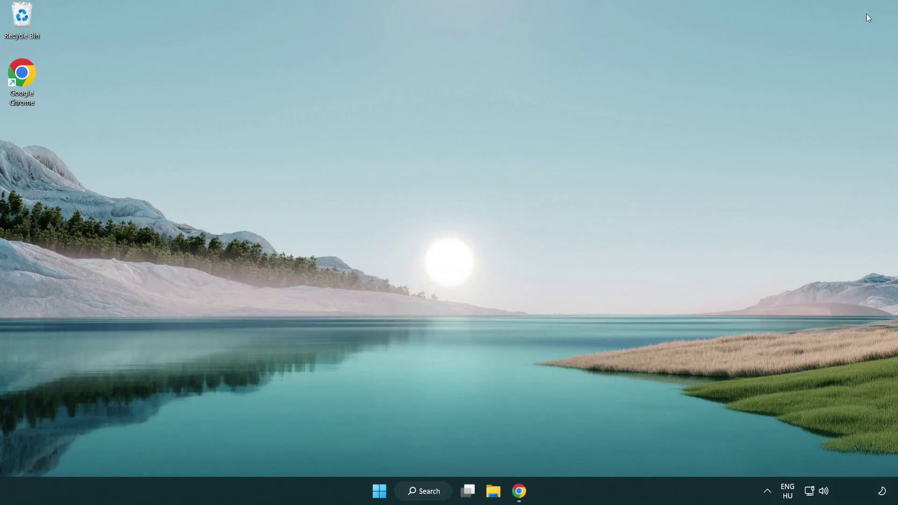
Launch Task Manager from the Start quick links and end the Google Chrome (8) process.
right_click(380, 492)
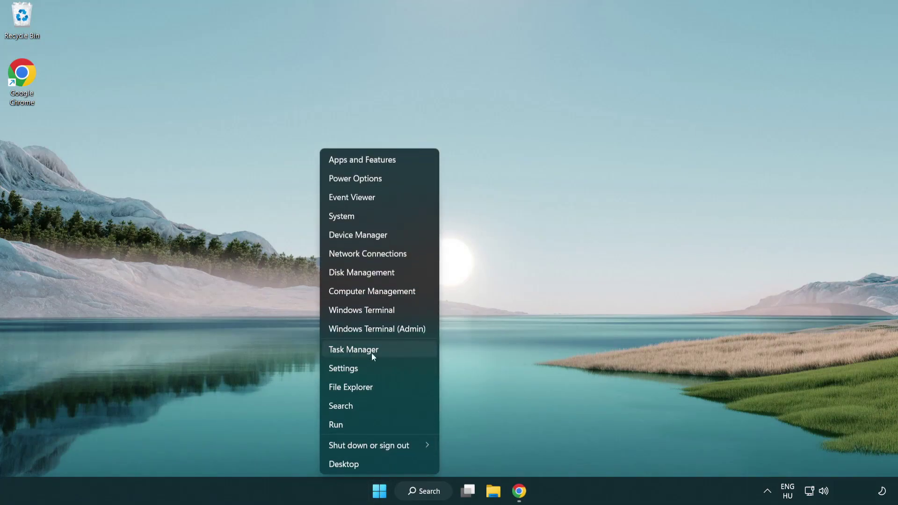
left_click(394, 349)
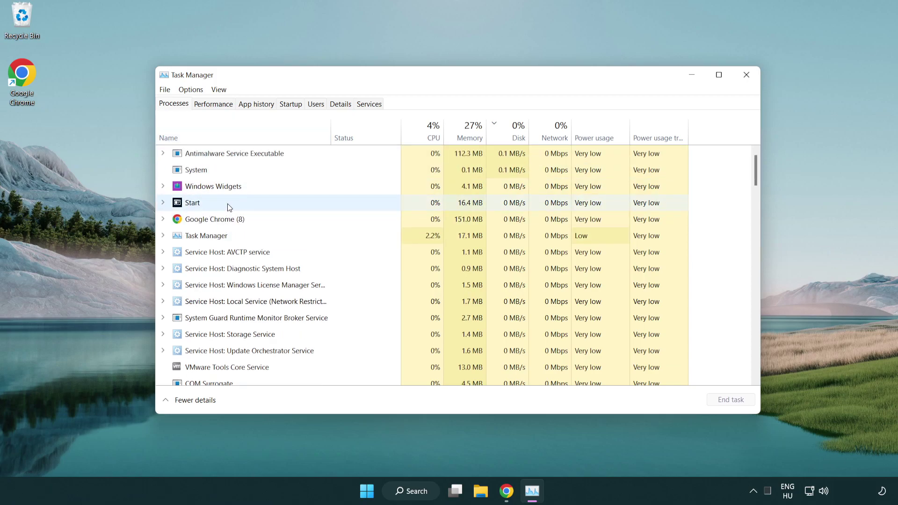
left_click(229, 220)
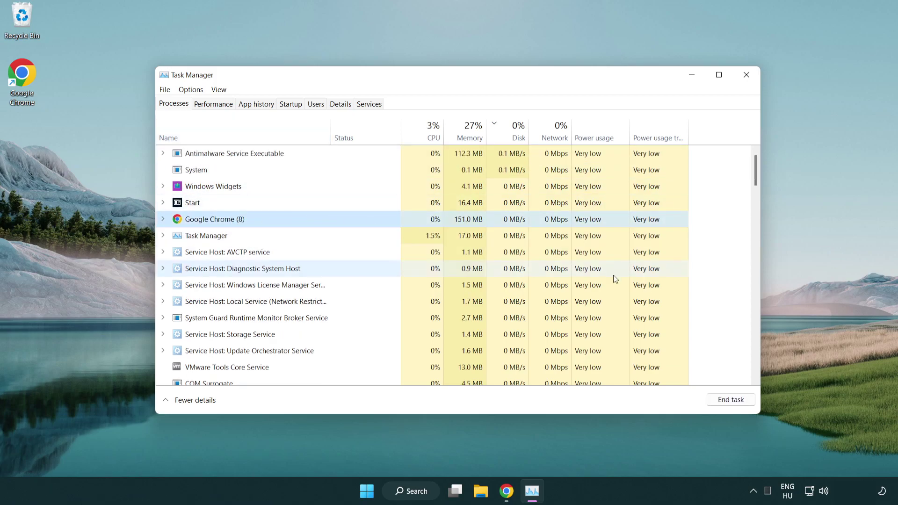
left_click(737, 406)
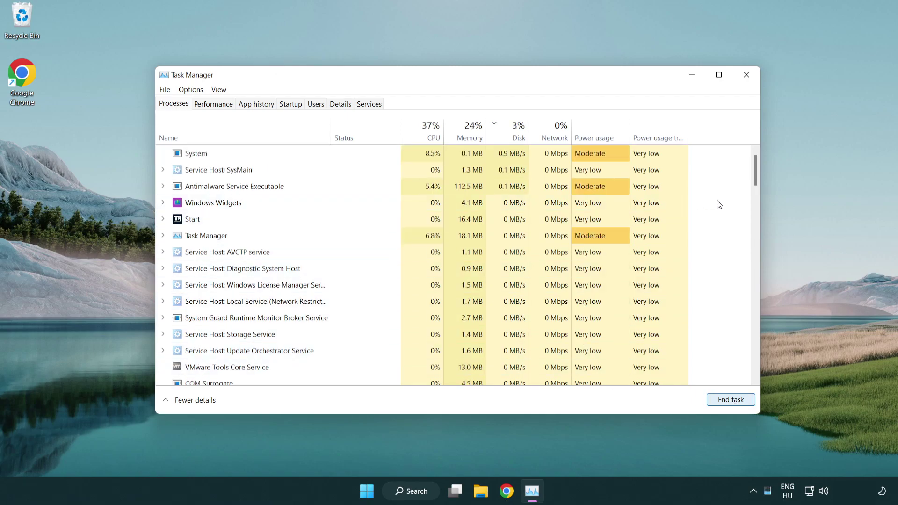
left_click_drag(758, 181, 750, 161)
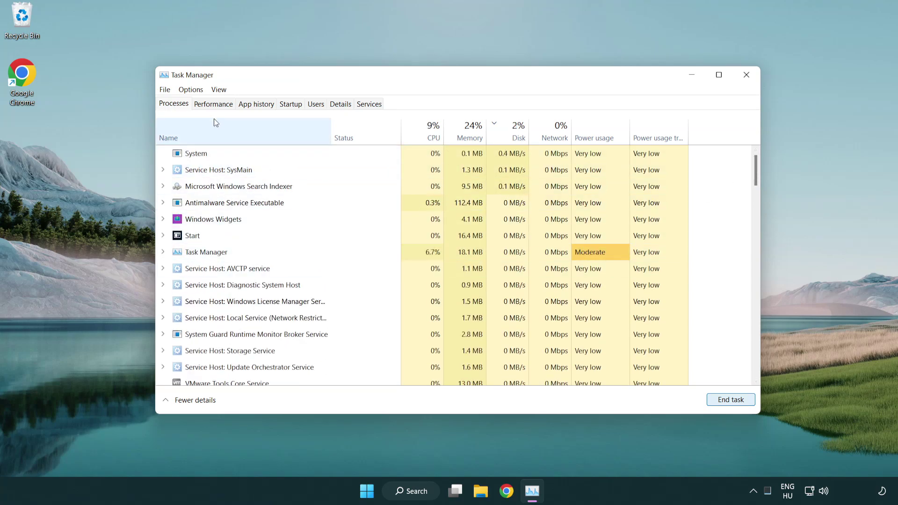
Disable Cortana, Phone Link and Terminal as startup apps, then close Task Manager.
left_click(295, 105)
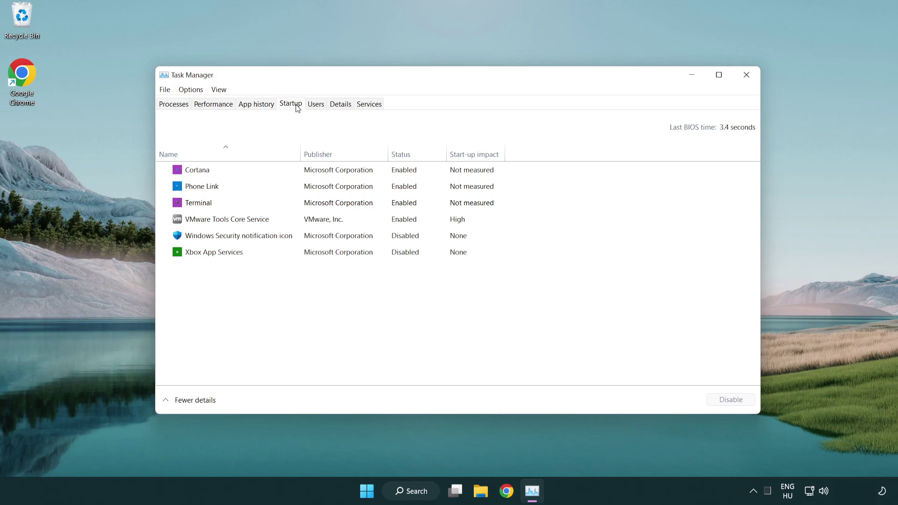
left_click(320, 172)
left_click(733, 399)
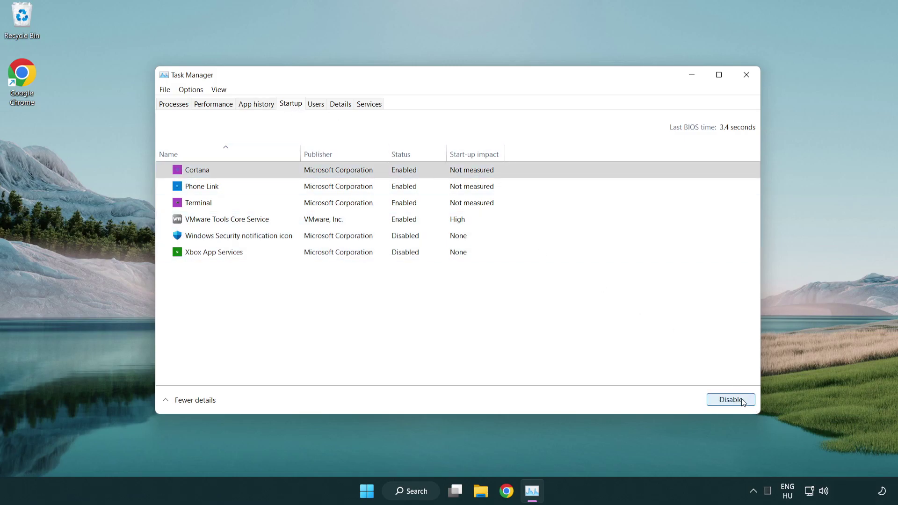
left_click(358, 188)
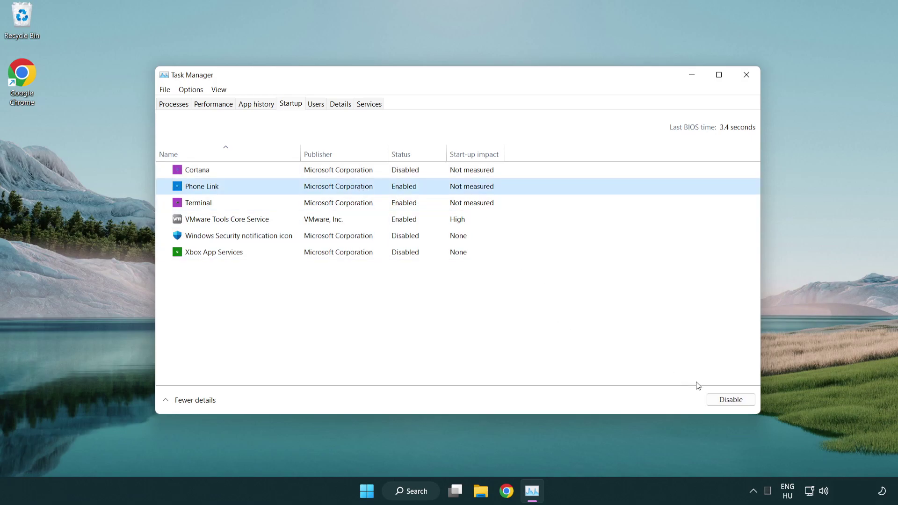
left_click(729, 401)
left_click(305, 207)
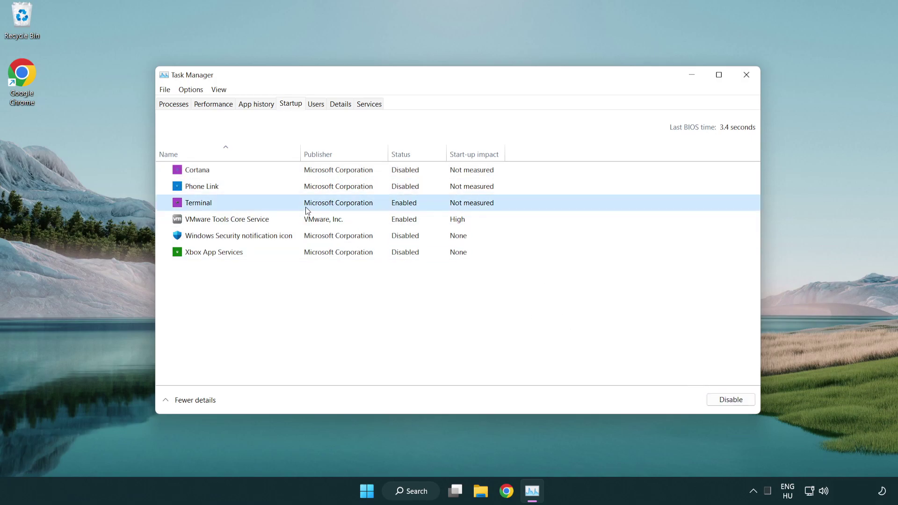
left_click(748, 402)
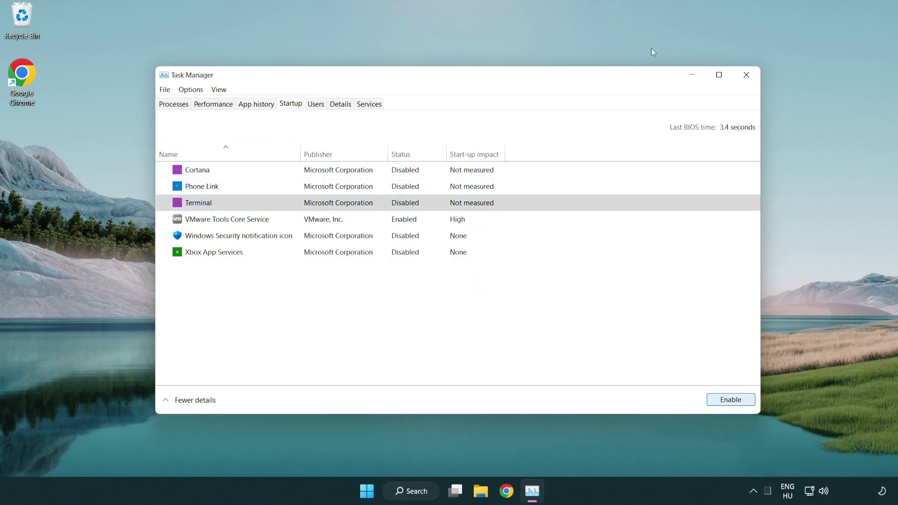
left_click(746, 75)
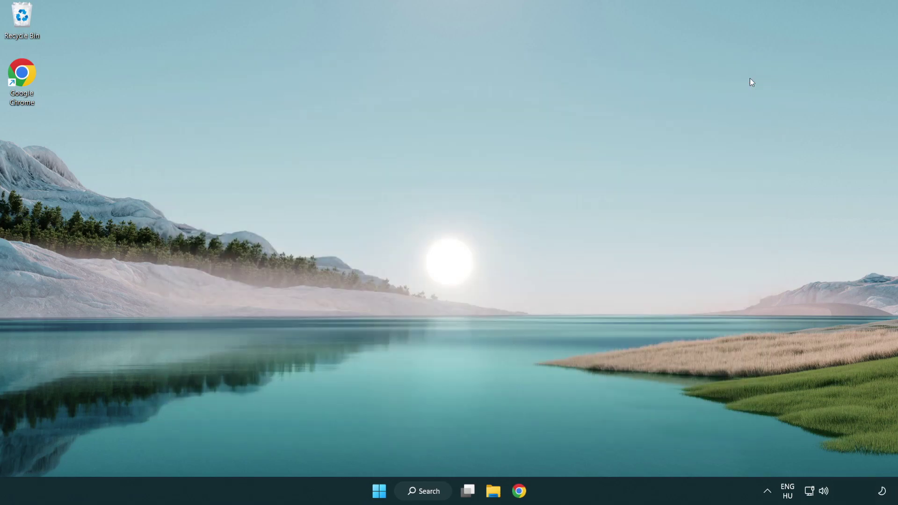
Run Check for updates in Windows Update, see 'You're up to date', and close Settings.
left_click(425, 491)
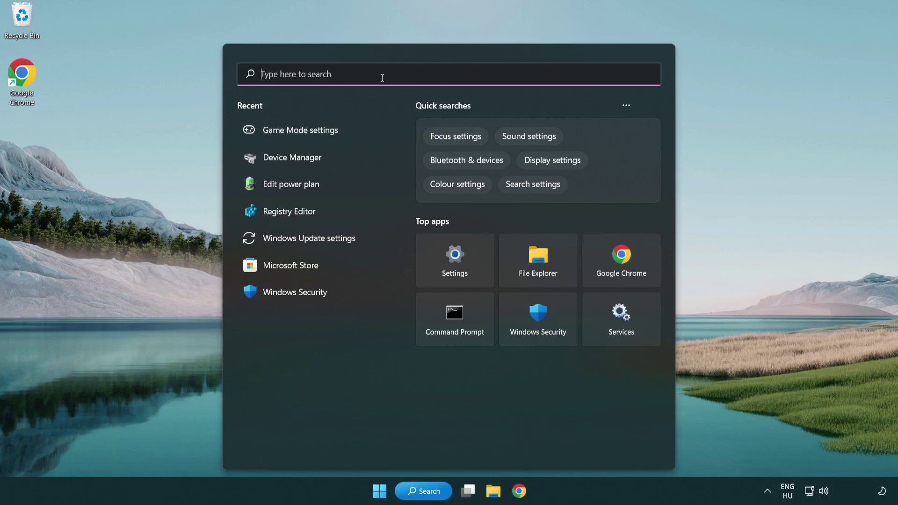
type("update")
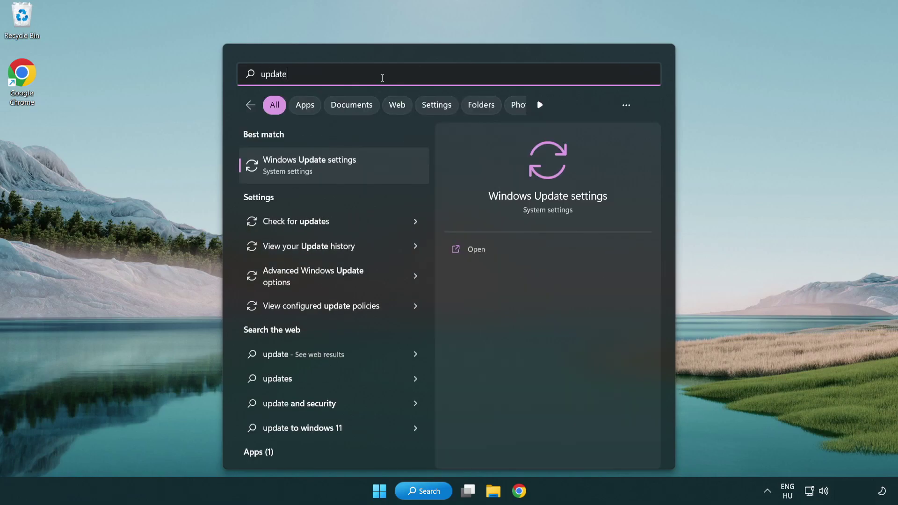
left_click(347, 170)
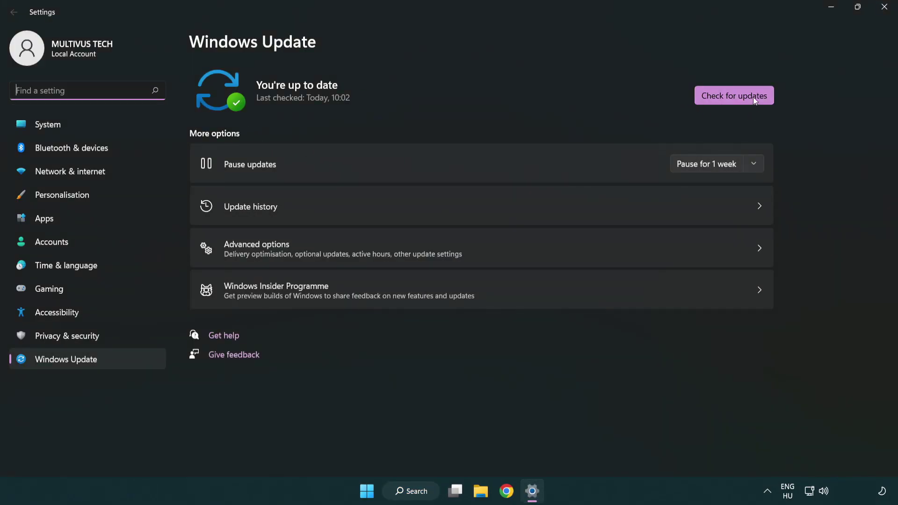
left_click(740, 96)
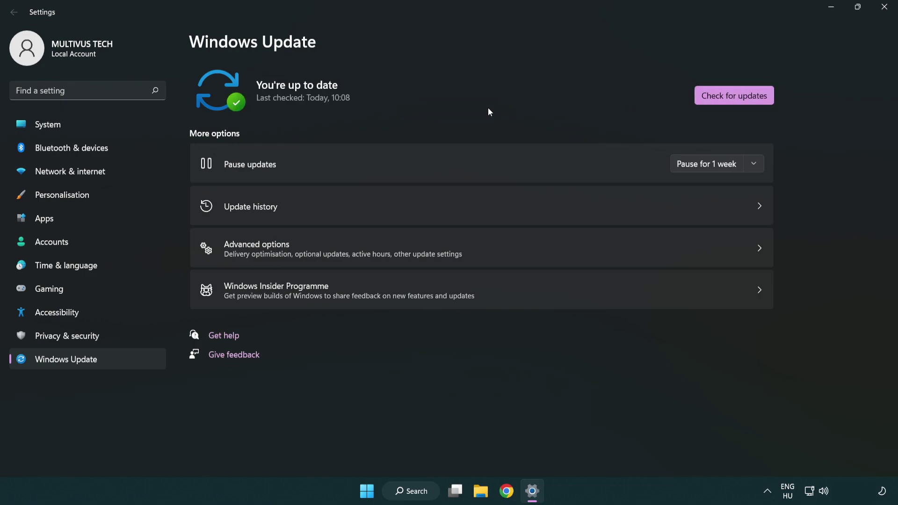
left_click(886, 10)
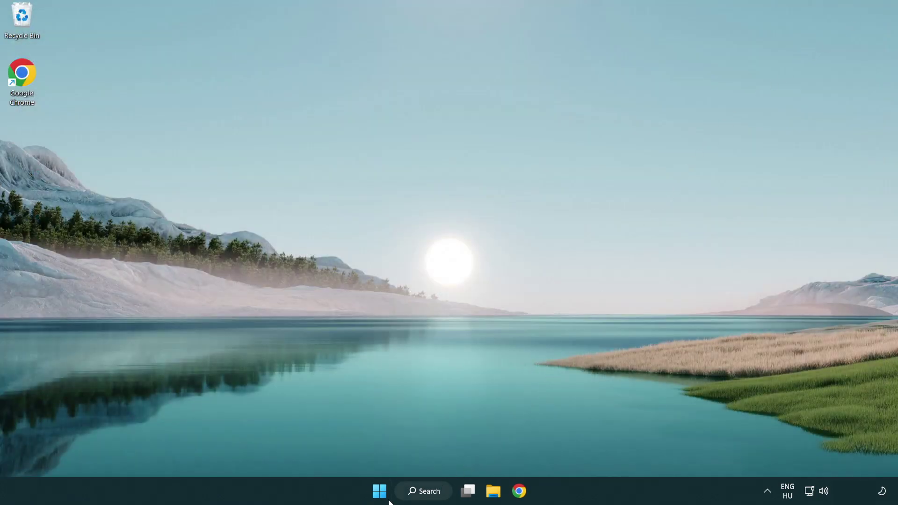
Open regedit and navigate to HKEY_CURRENT_USER\System\GameConfigStore.
left_click(424, 491)
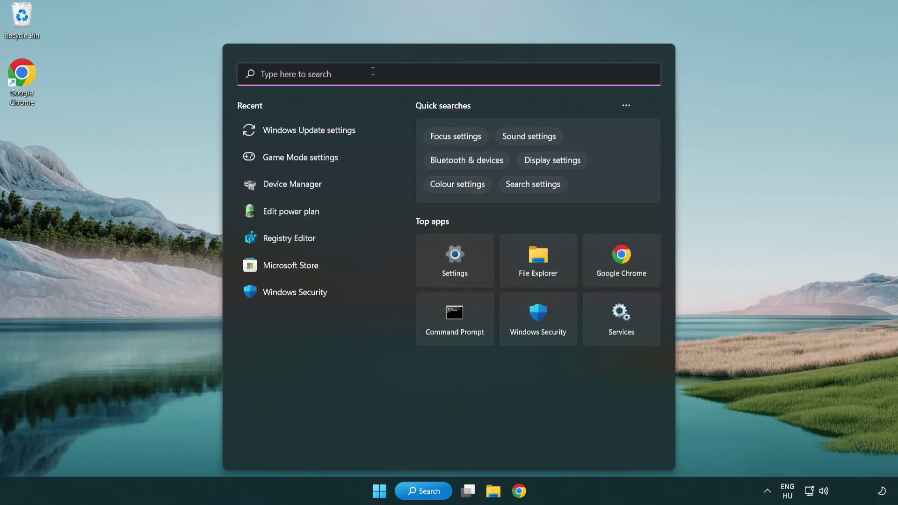
type("regedit")
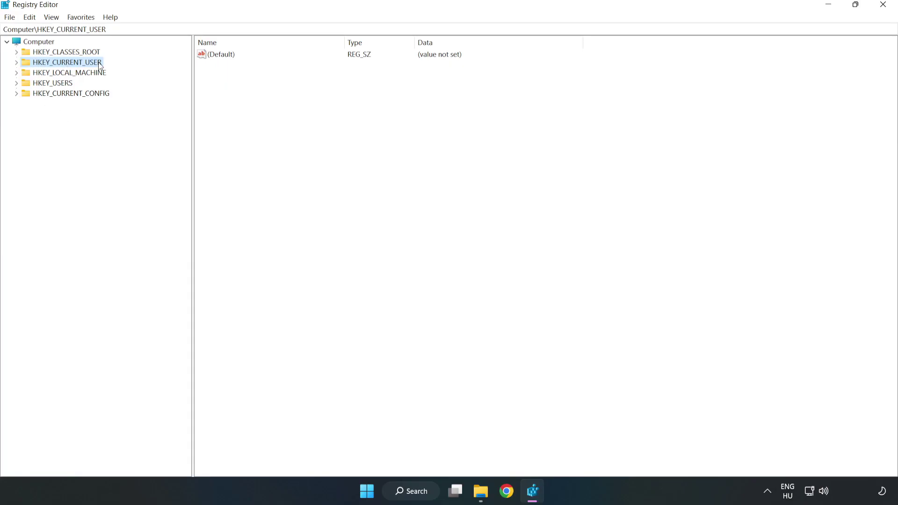
left_click(17, 63)
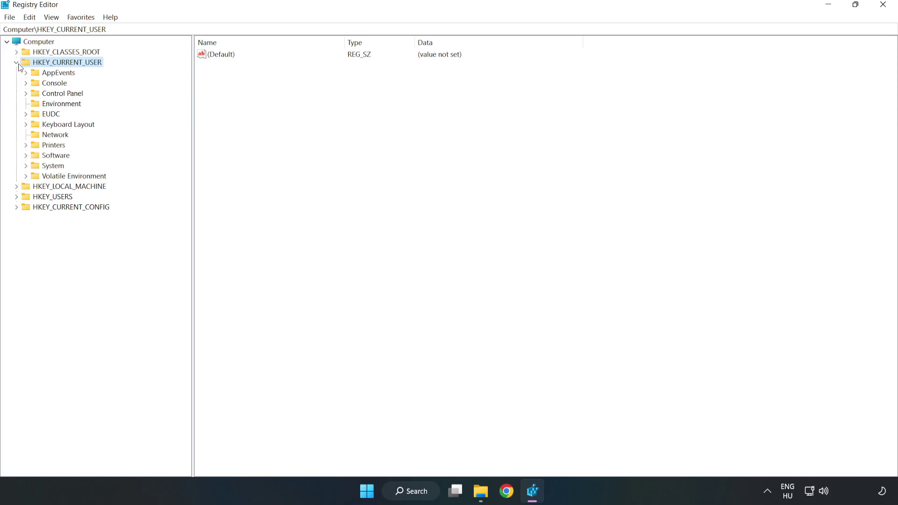
left_click(25, 166)
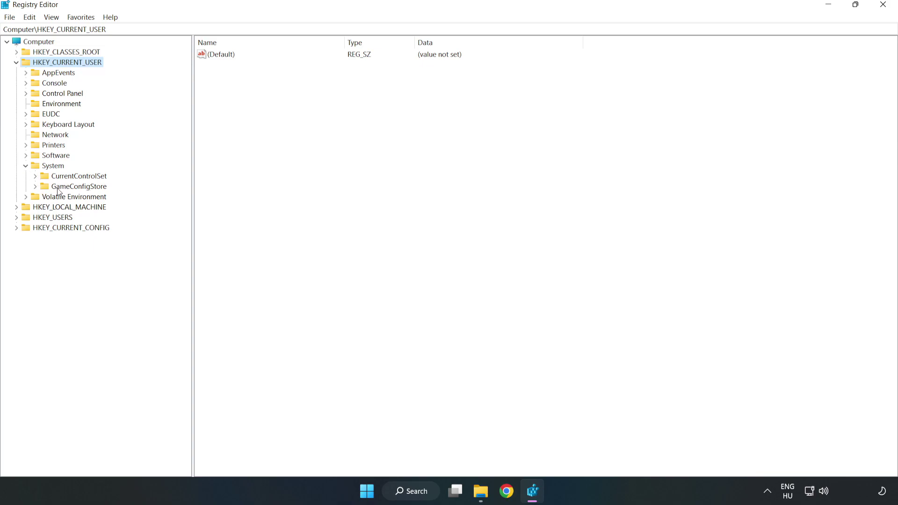
left_click(76, 189)
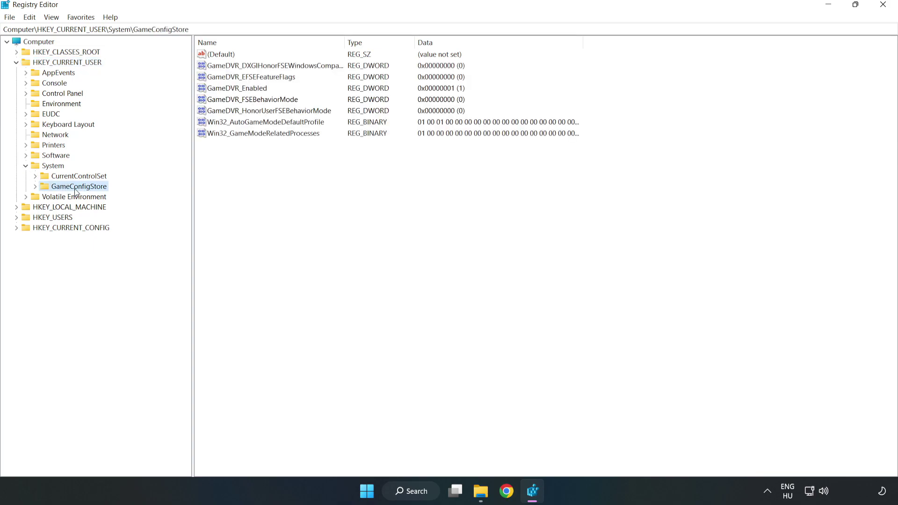
Change GameDVR_Enabled's value data from 1 to 0.
left_click(218, 93)
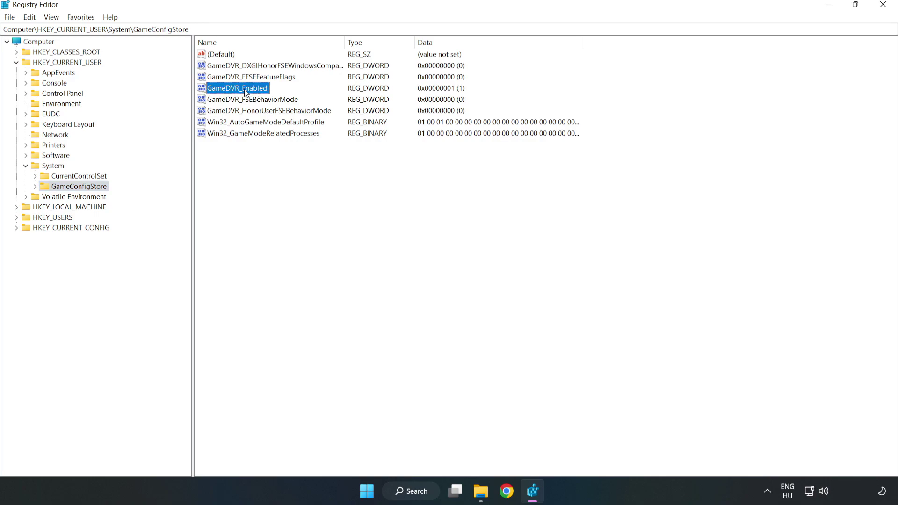
right_click(245, 92)
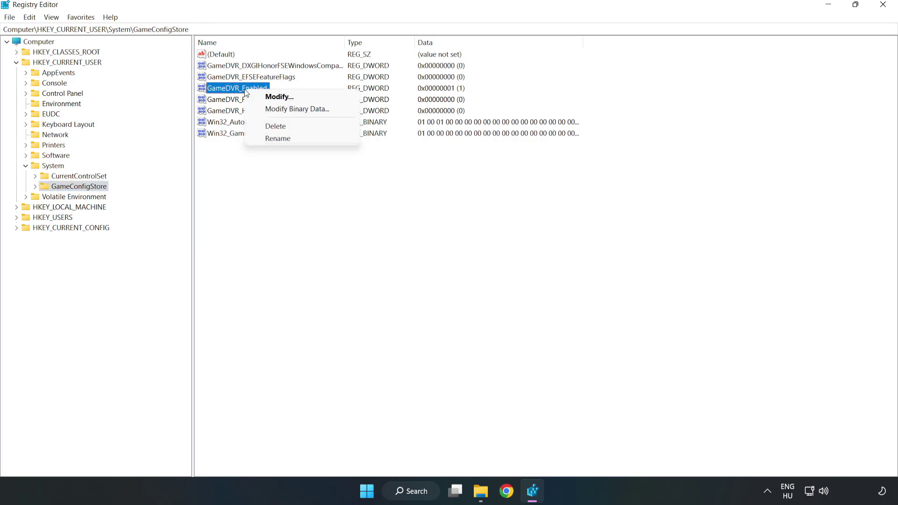
left_click(286, 97)
left_click_drag(229, 87, 503, 193)
left_click(375, 245)
double_click(375, 245)
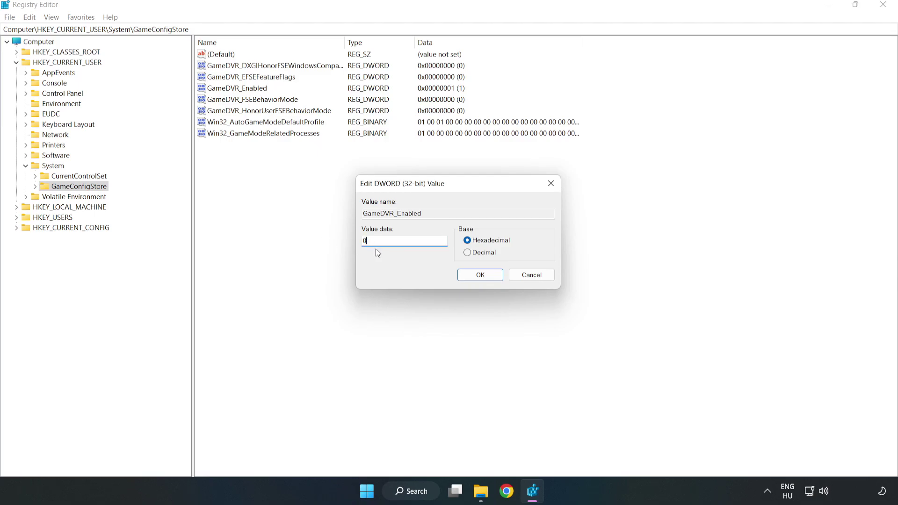
type("0")
left_click(481, 276)
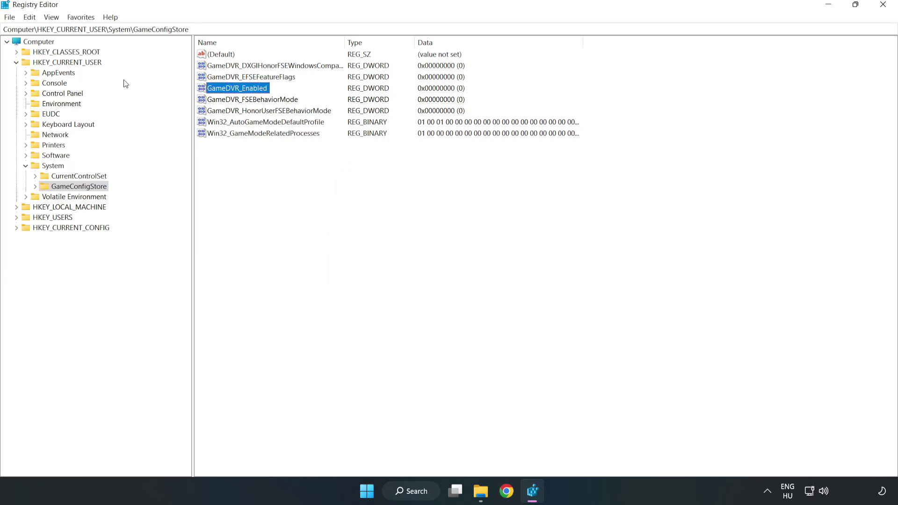
Collapse HKEY_CURRENT_USER and browse HKLM\SOFTWARE\Microsoft\PolicyManager\default\ApplicationManagement to the AllowGameDVR key.
left_click(16, 63)
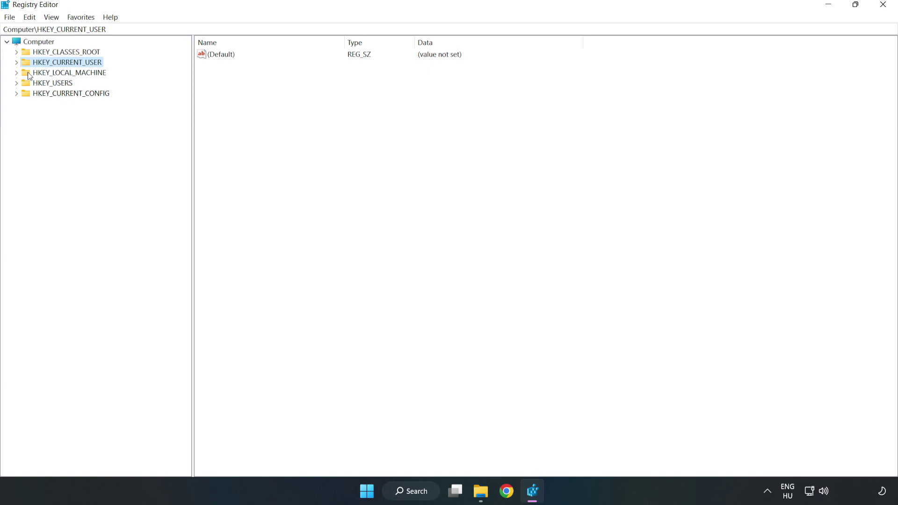
double_click(21, 74)
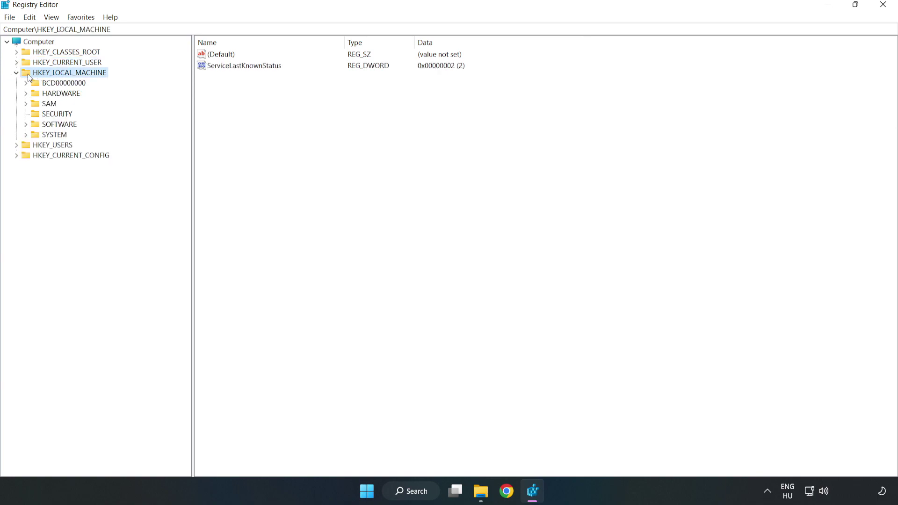
left_click(27, 124)
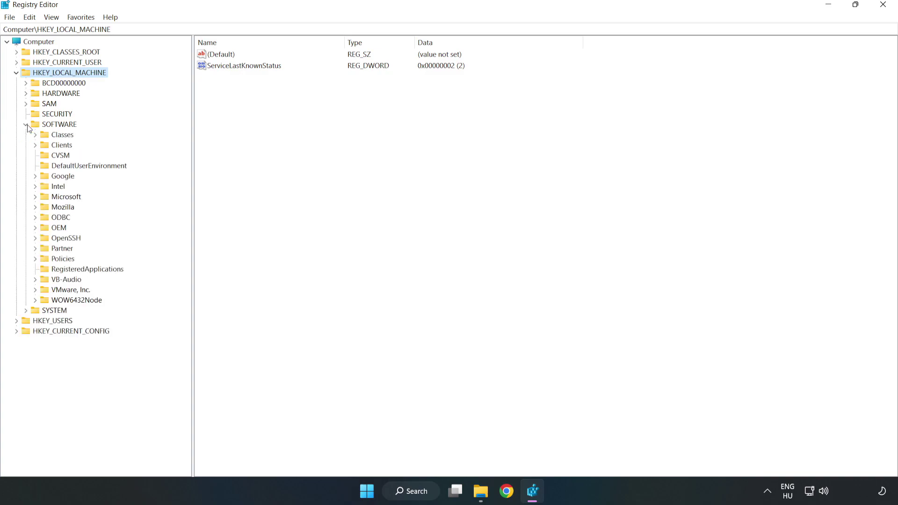
left_click(35, 197)
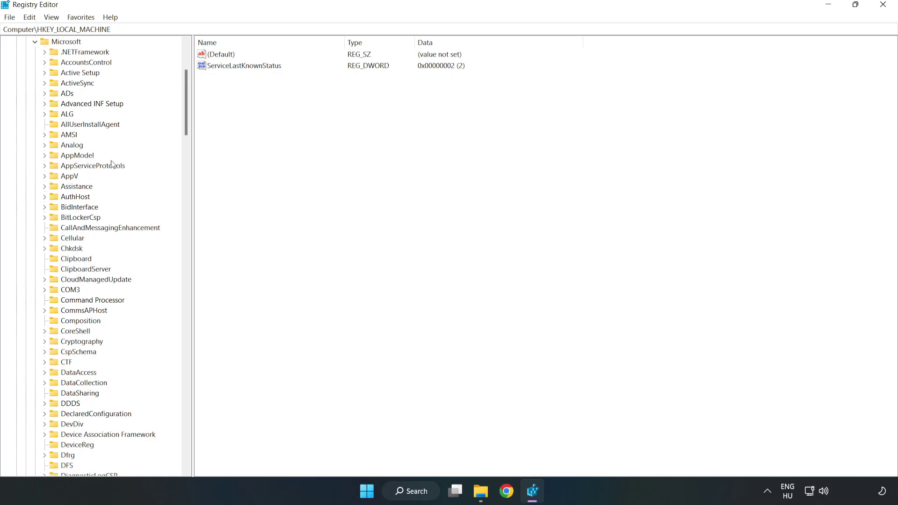
left_click_drag(184, 119, 200, 329)
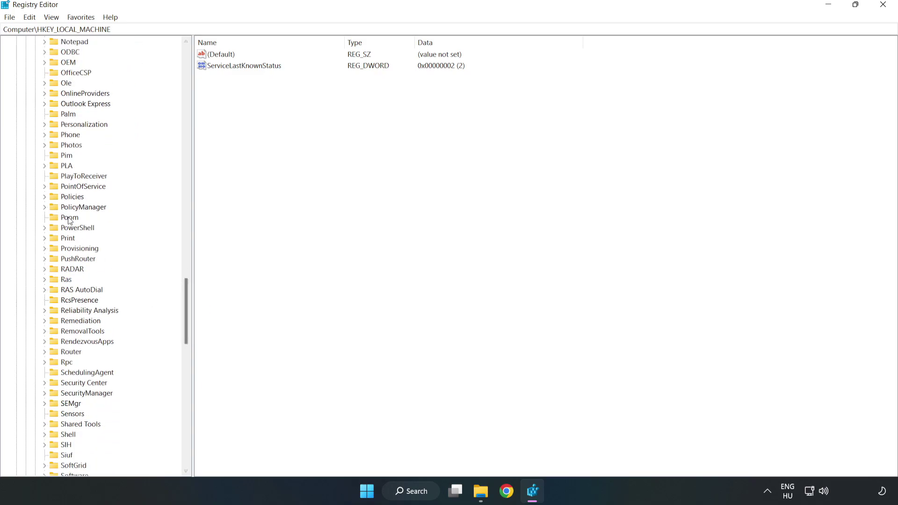
left_click(45, 207)
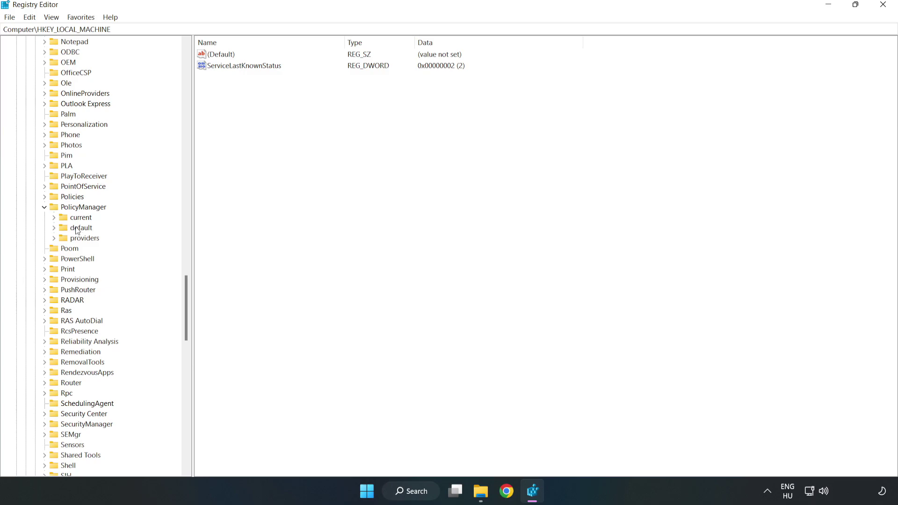
left_click(54, 228)
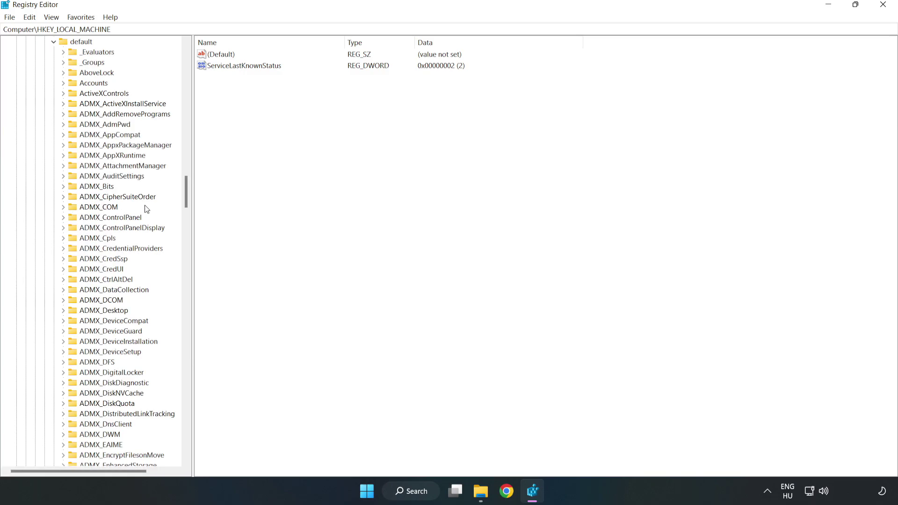
left_click_drag(186, 192, 182, 296)
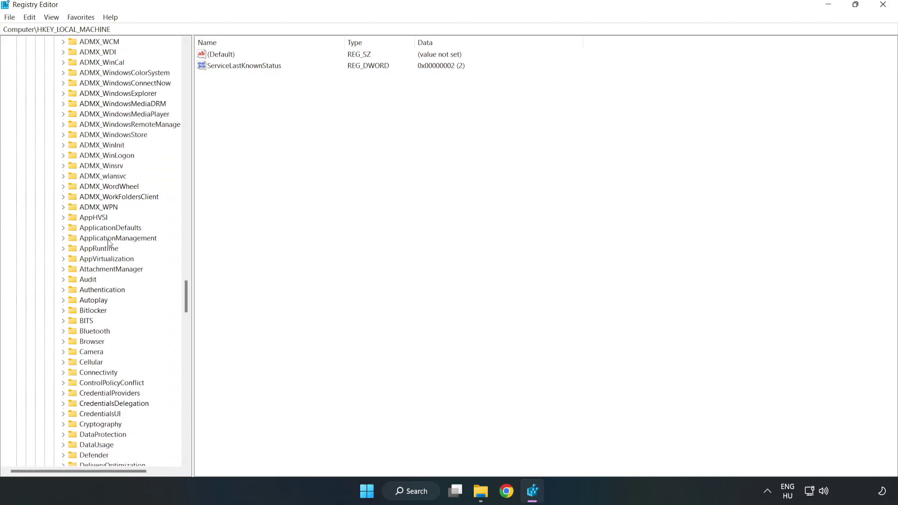
left_click(64, 238)
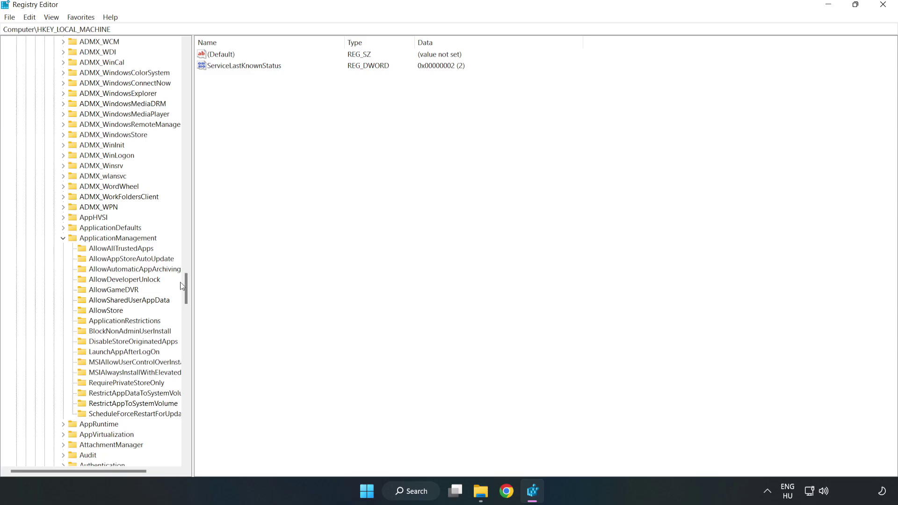
left_click(104, 291)
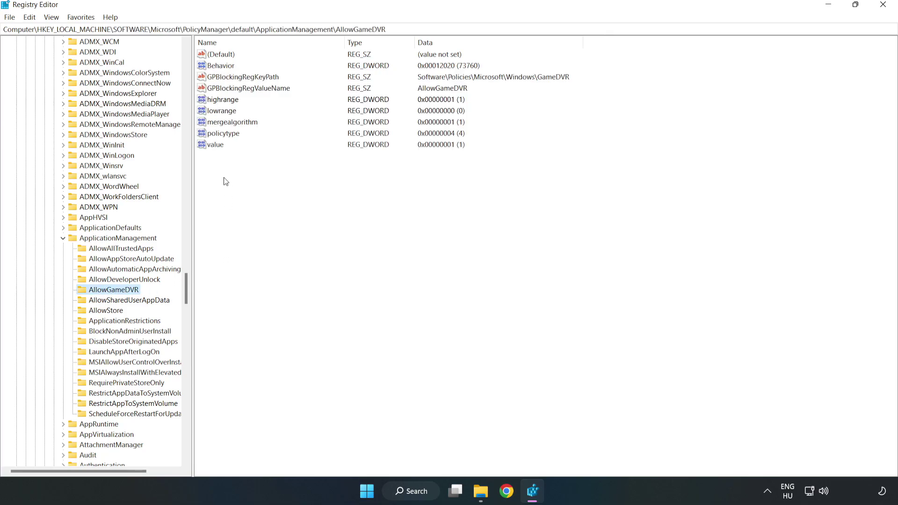
Change the AllowGameDVR 'value' entry's data to 0 and close Registry Editor.
left_click(211, 145)
right_click(220, 149)
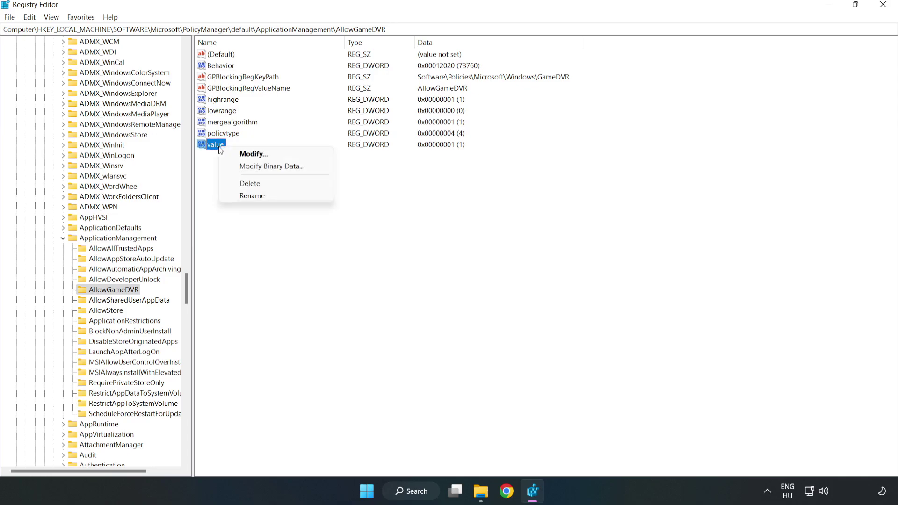
left_click(259, 157)
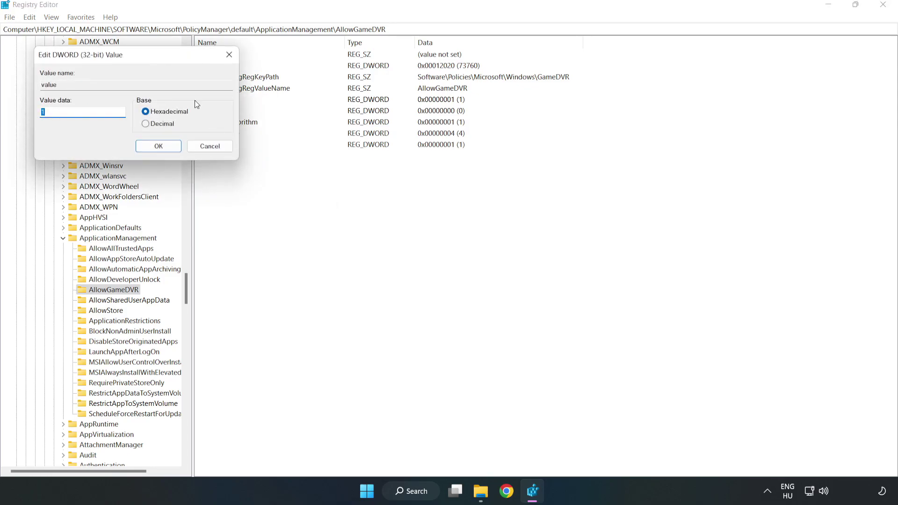
left_click_drag(168, 57, 446, 191)
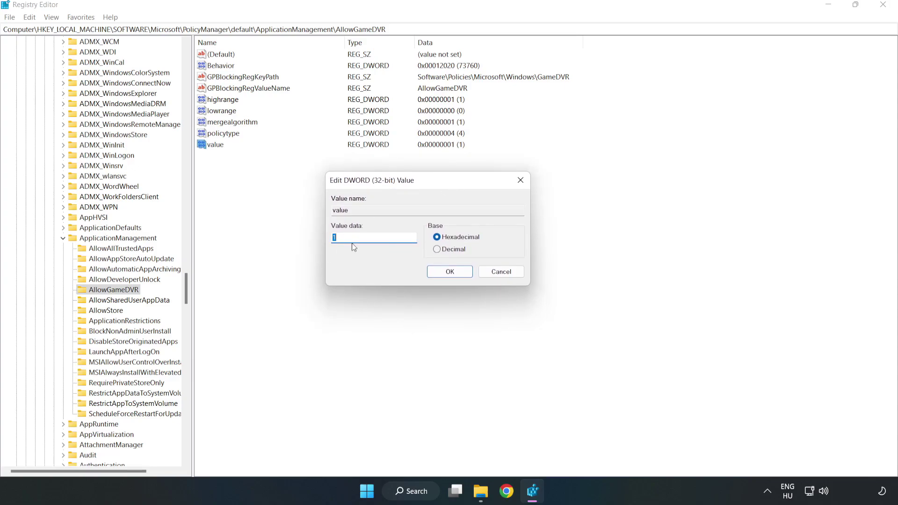
type("0")
left_click(438, 274)
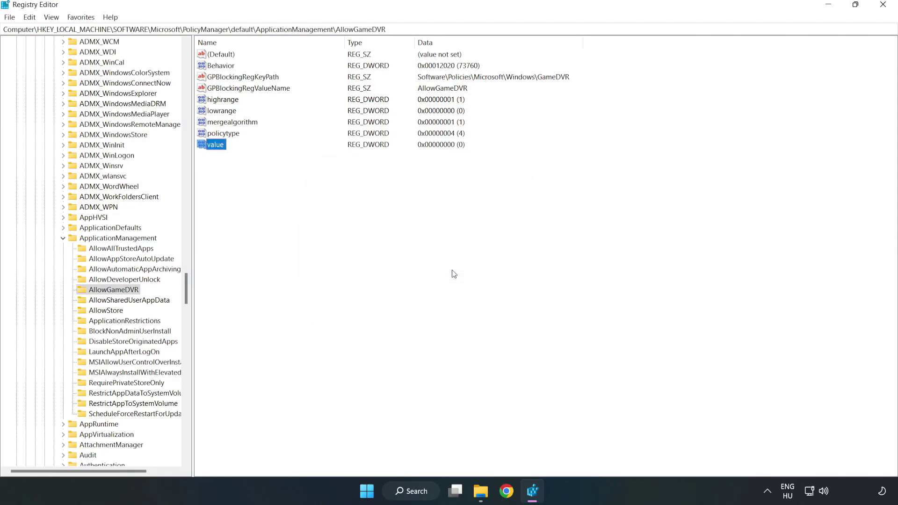
left_click(883, 6)
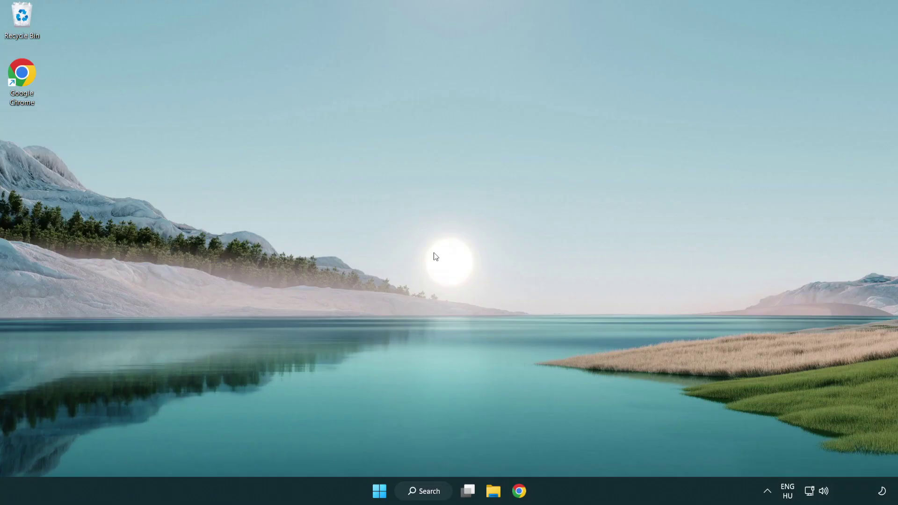
In Chrome, download the DirectX End-User Runtime Web Installer and run dxwebsetup.exe.
left_click(523, 496)
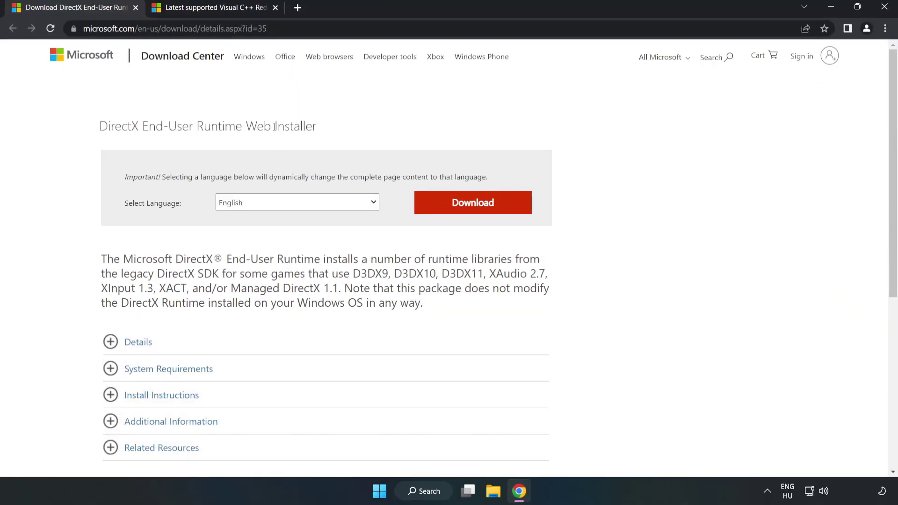
left_click_drag(267, 29, 338, 32)
left_click(364, 112)
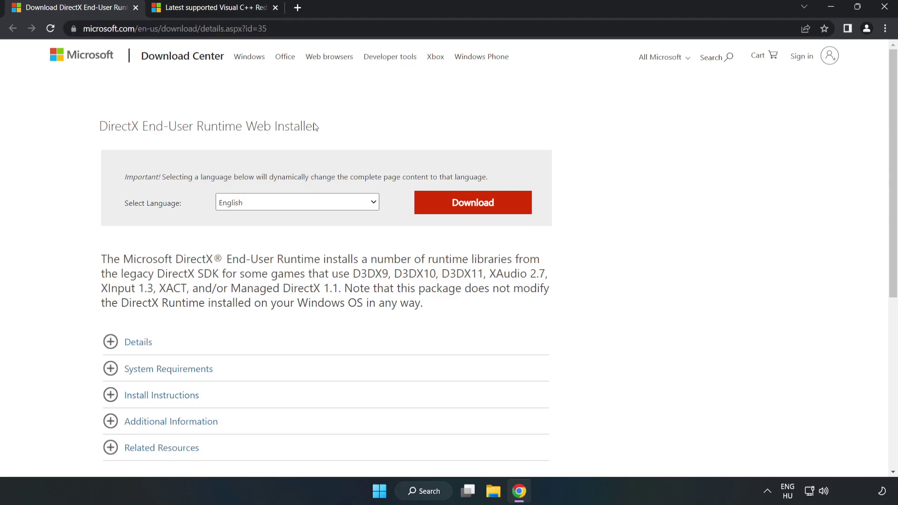
left_click(478, 213)
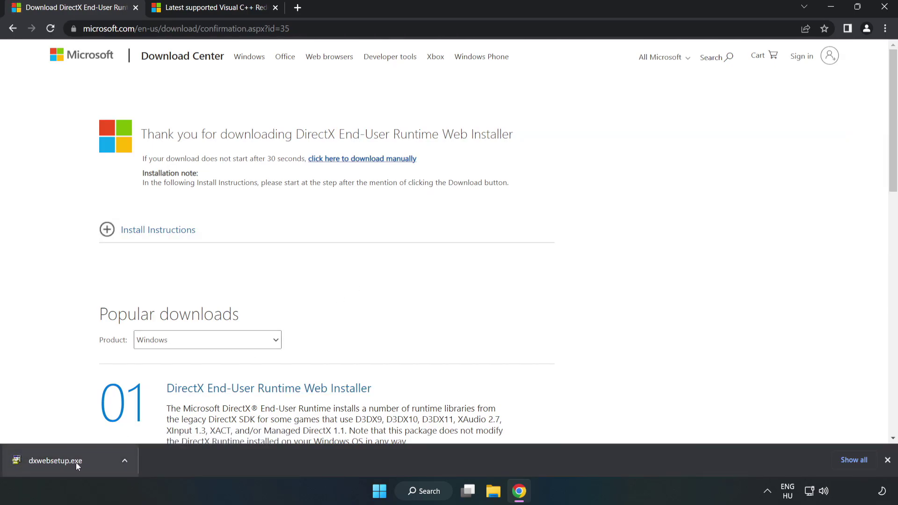
left_click(90, 463)
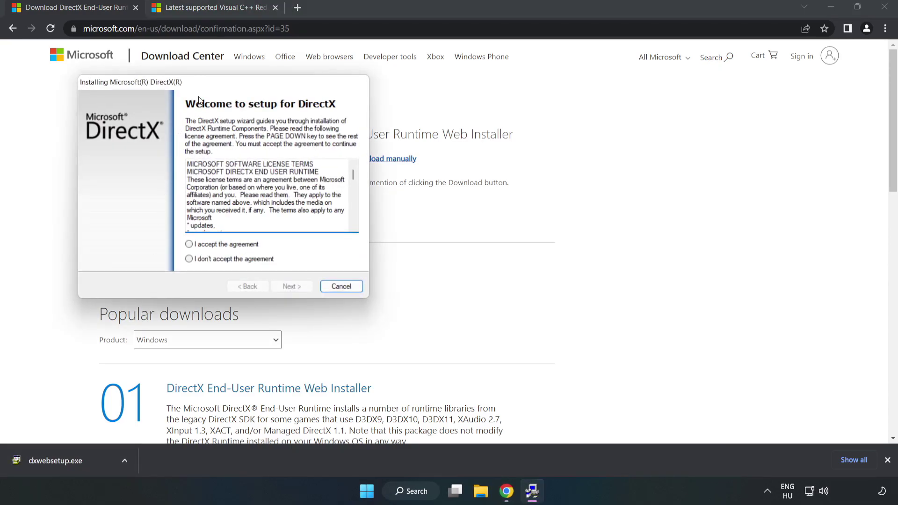
Accept the DirectX licence, untick the Bing Bar install, and finish the setup.
left_click_drag(201, 87, 427, 131)
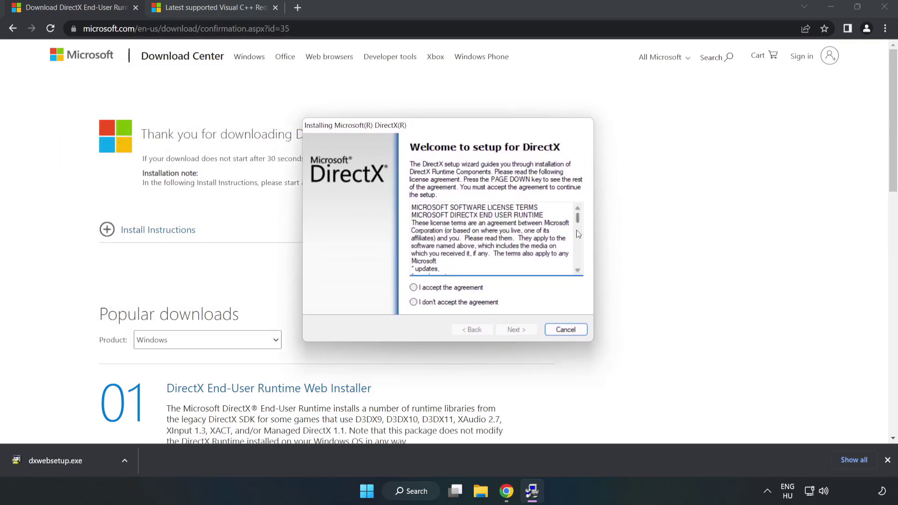
scroll(578, 219, "down", 15)
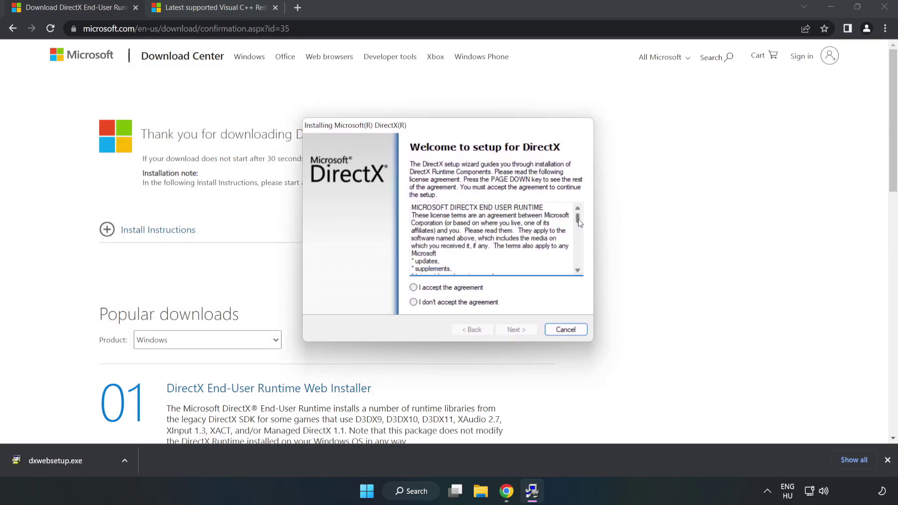
left_click(419, 289)
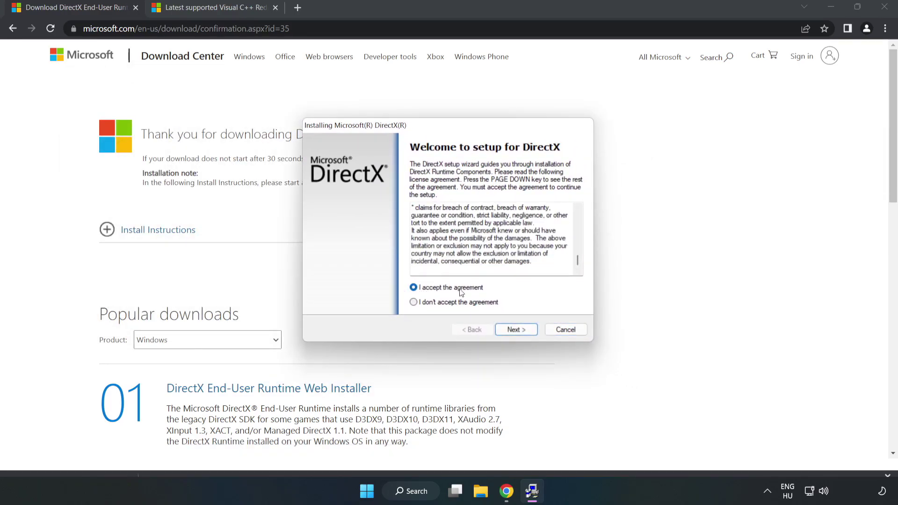
left_click(521, 331)
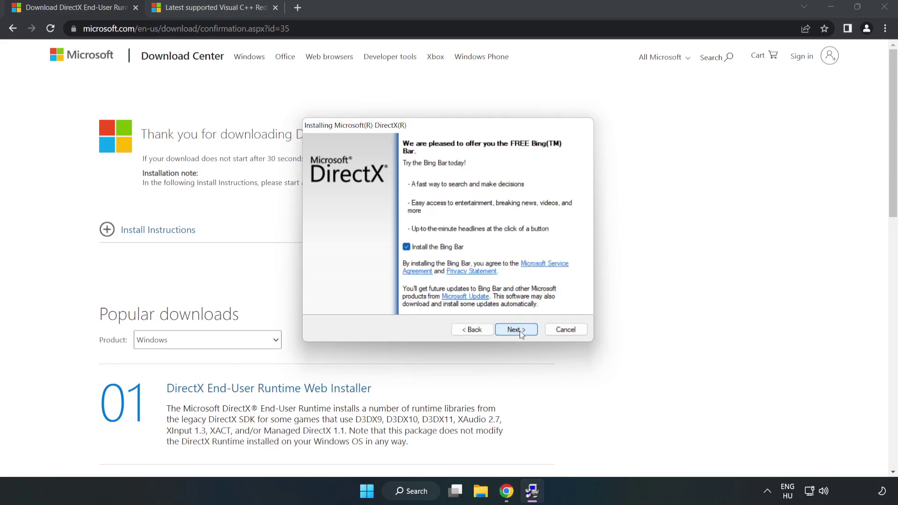
left_click(406, 247)
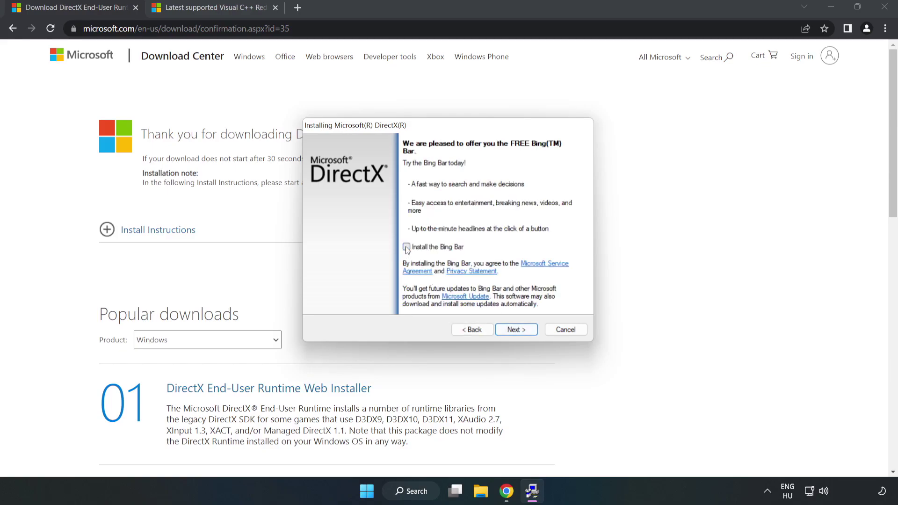
left_click(517, 330)
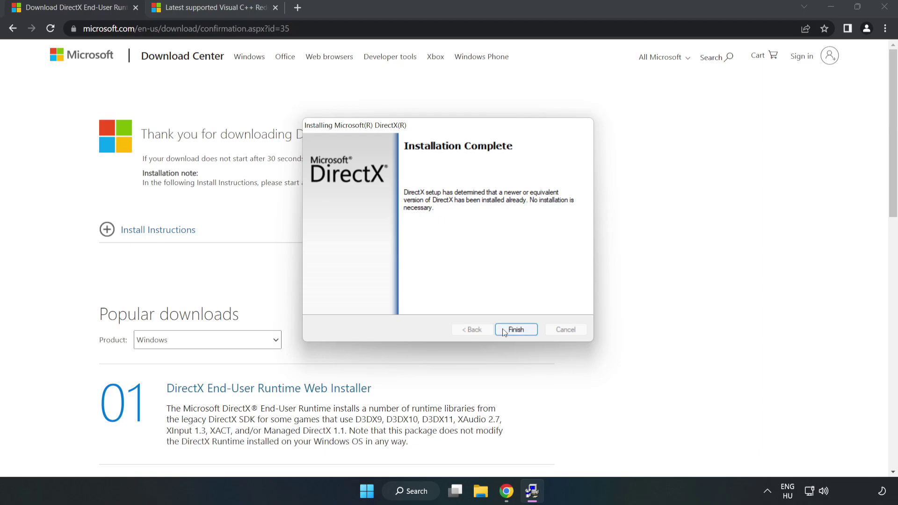
left_click(516, 330)
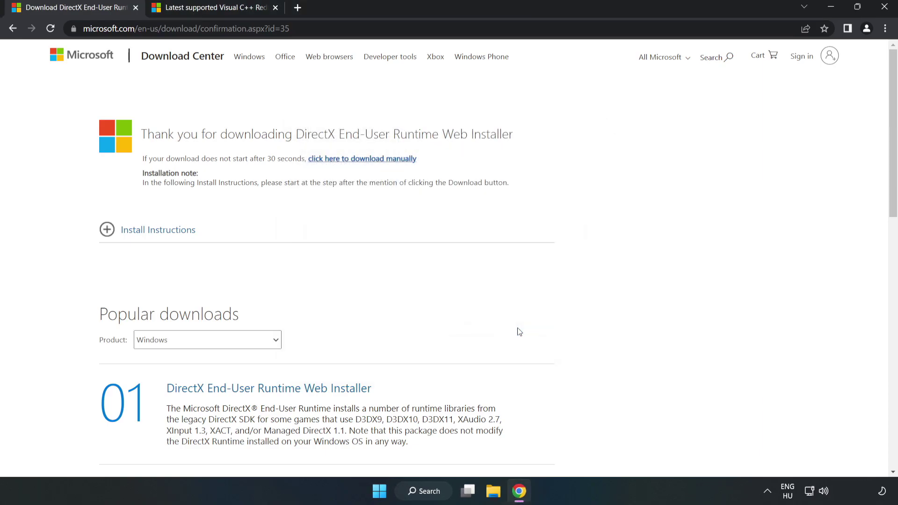
Close the DirectX tab, then download the ARM64 Visual C++ redistributable, allowing multiple downloads.
left_click(135, 8)
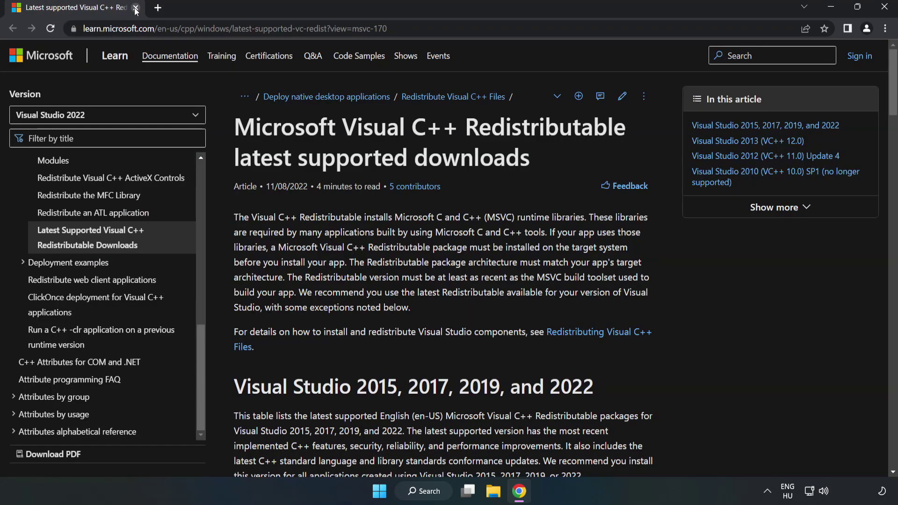
left_click(181, 28)
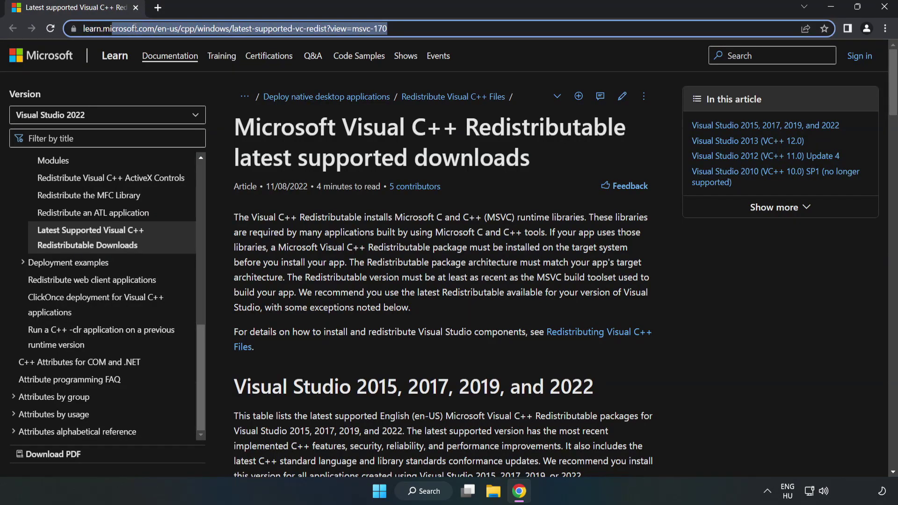
key("End")
left_click(529, 114)
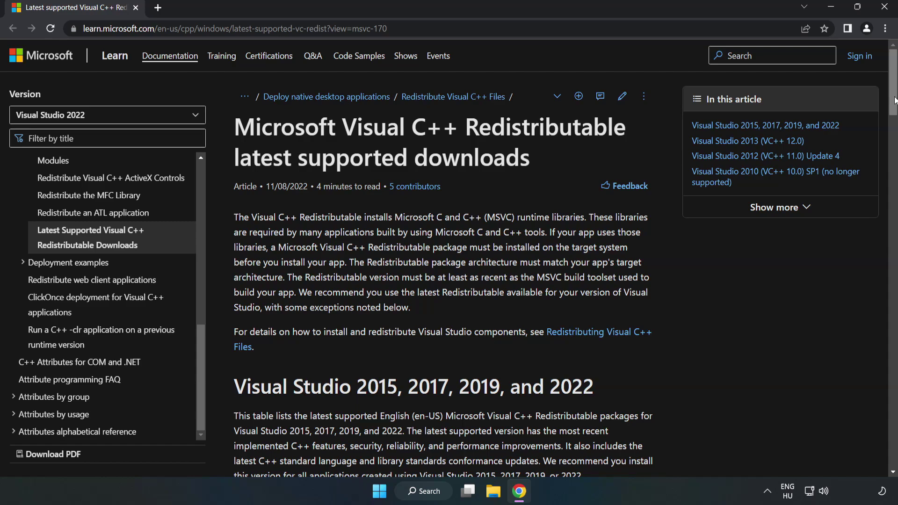
scroll(893, 114, "down", 1)
scroll(893, 114, "down", 6)
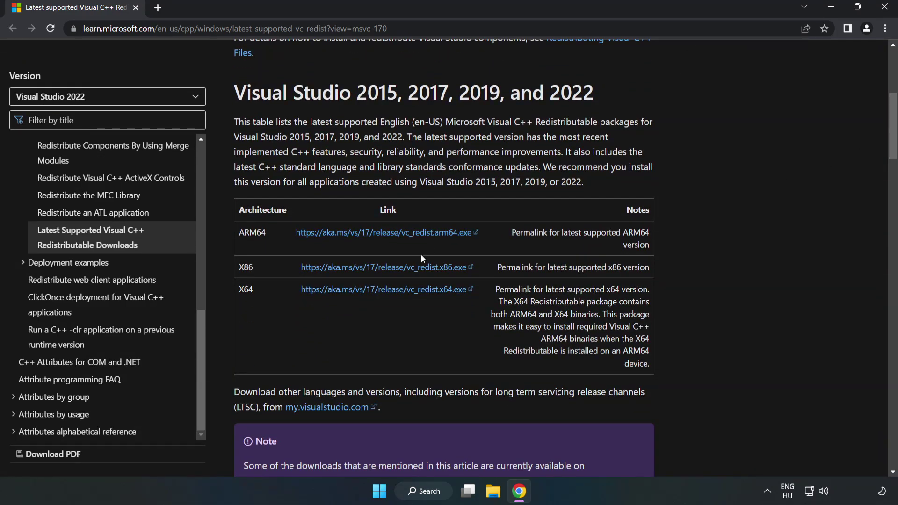
left_click(395, 270)
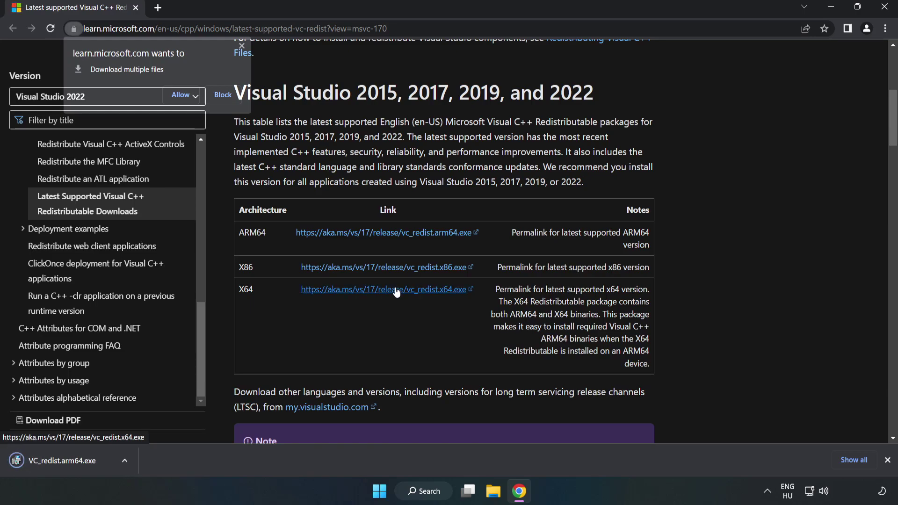
left_click(181, 95)
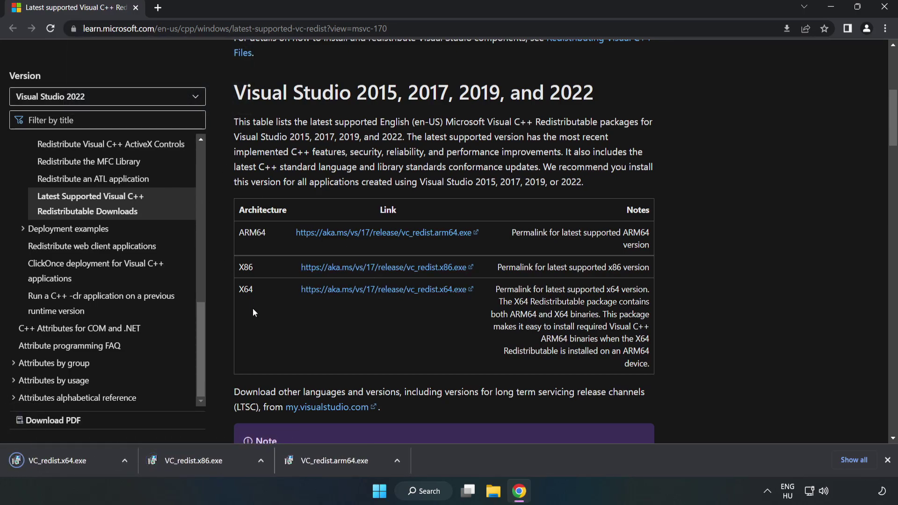
Try installing the ARM64 redistributable, then dismiss its unsupported-processor failure message.
left_click(344, 464)
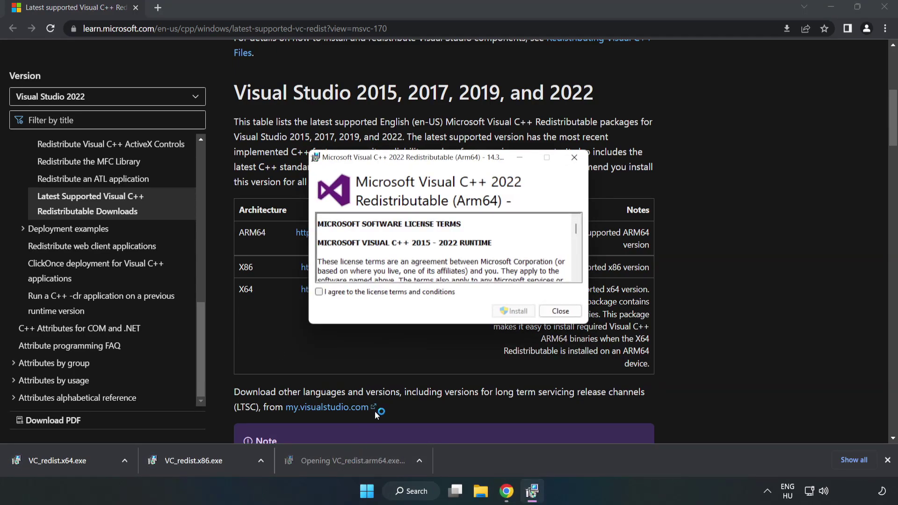
scroll(570, 224, "down", 15)
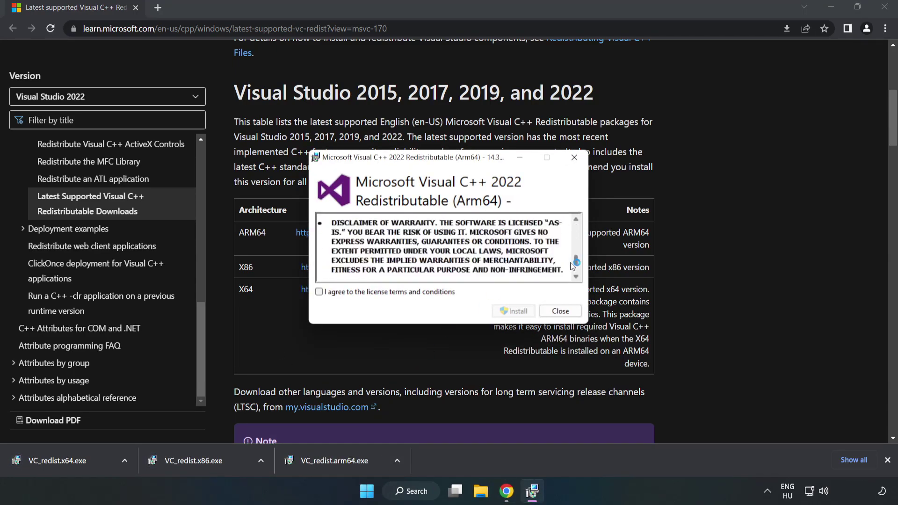
left_click(395, 293)
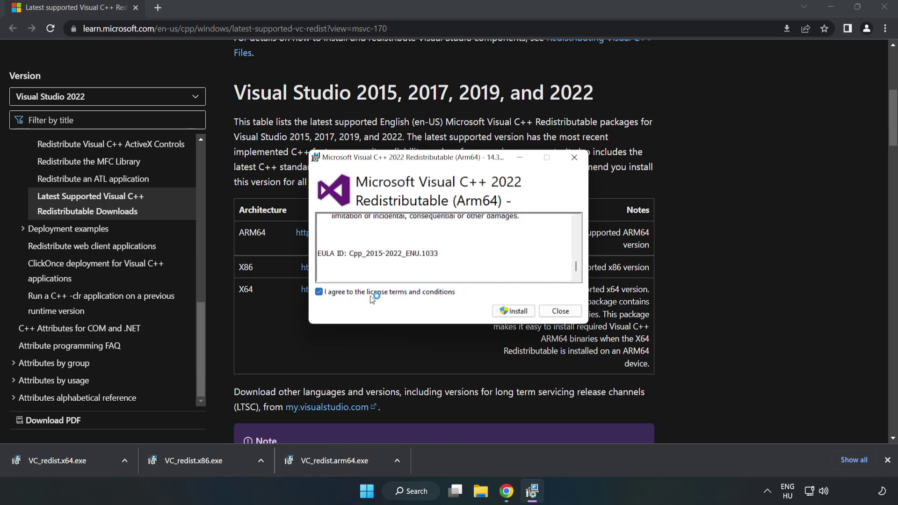
left_click(515, 318)
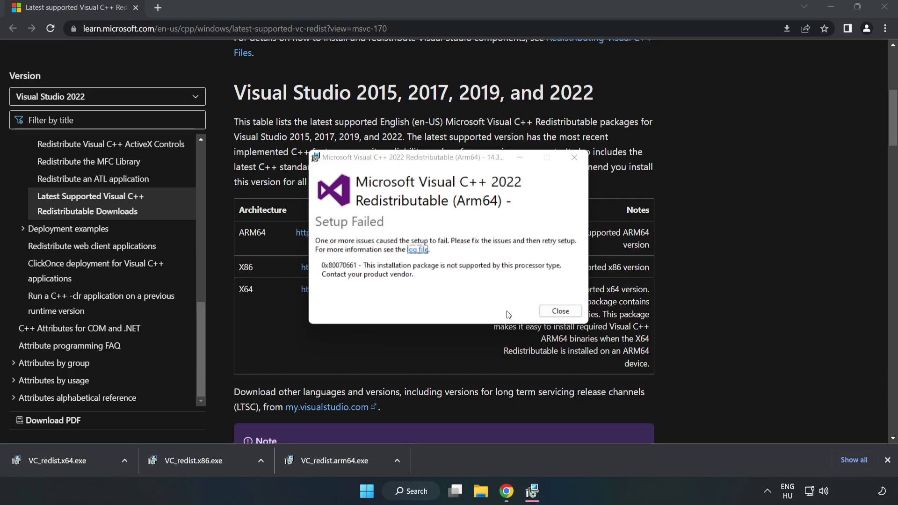
left_click(560, 311)
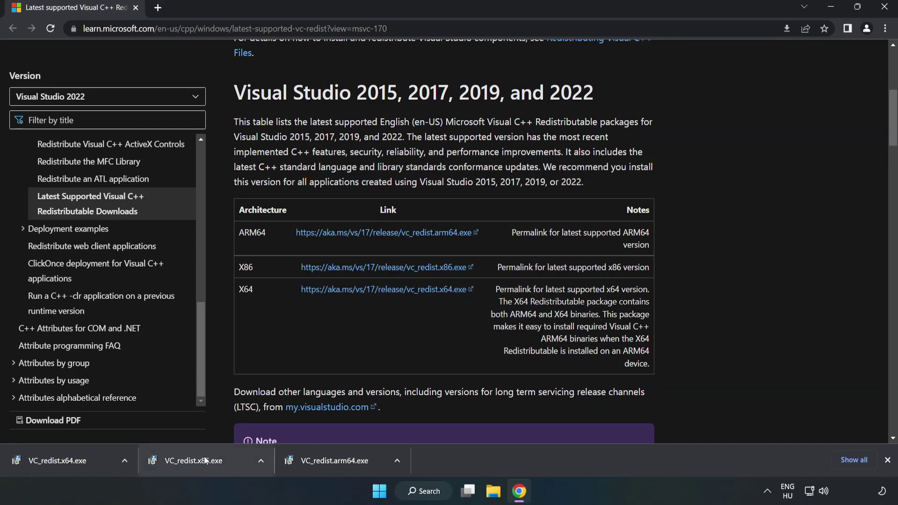
Install the x86 and x64 Visual C++ redistributables, closing each without restarting.
left_click(205, 460)
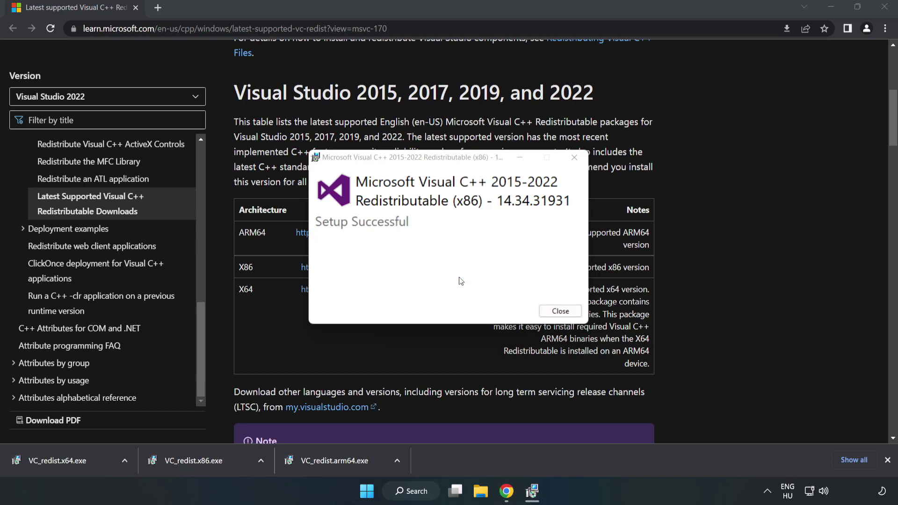
left_click(561, 311)
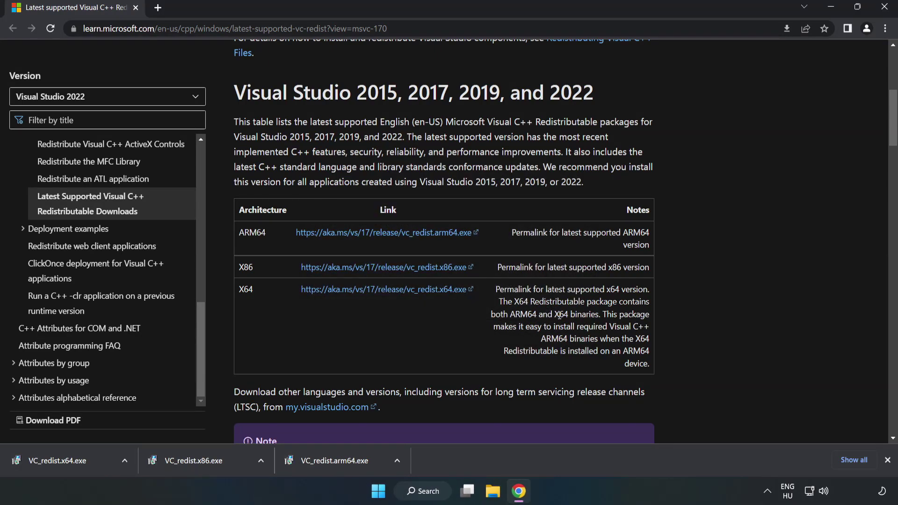
left_click(48, 459)
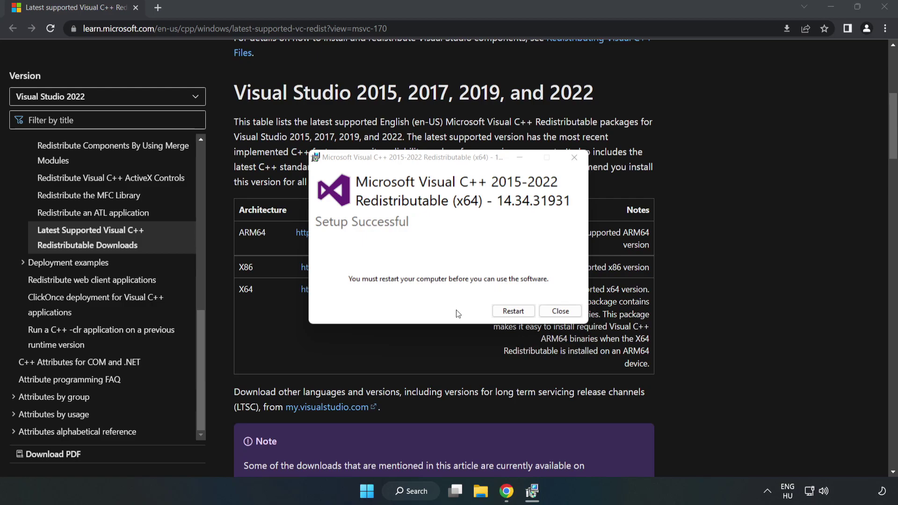
left_click(560, 312)
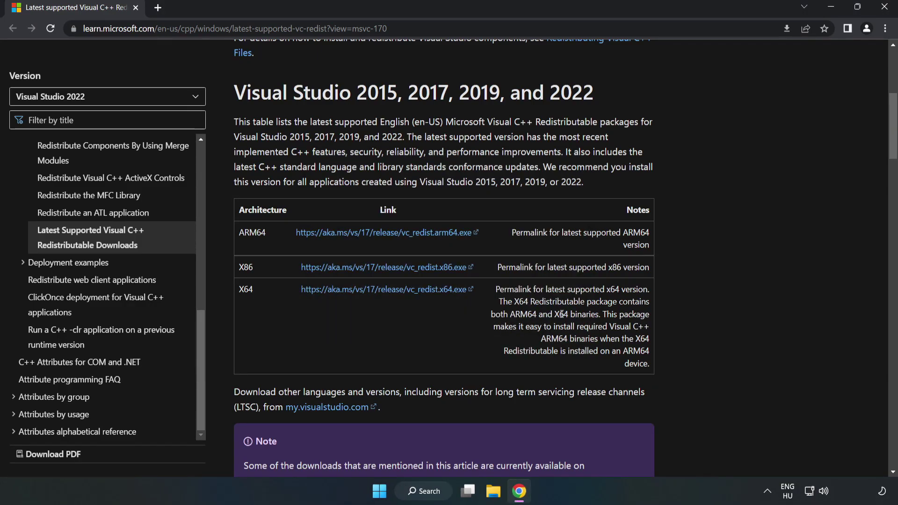
Close Chrome and bring up the Start menu's restart and shutdown choices.
left_click(885, 12)
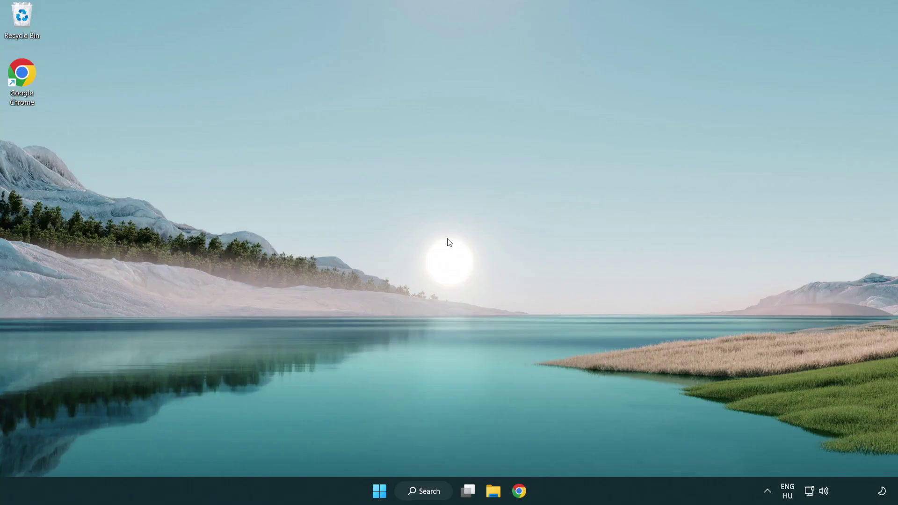
left_click(380, 491)
left_click(595, 452)
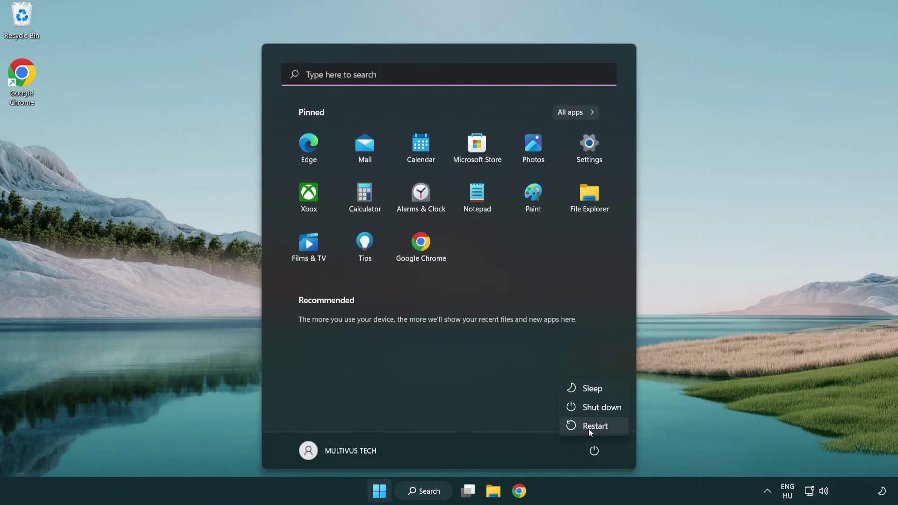